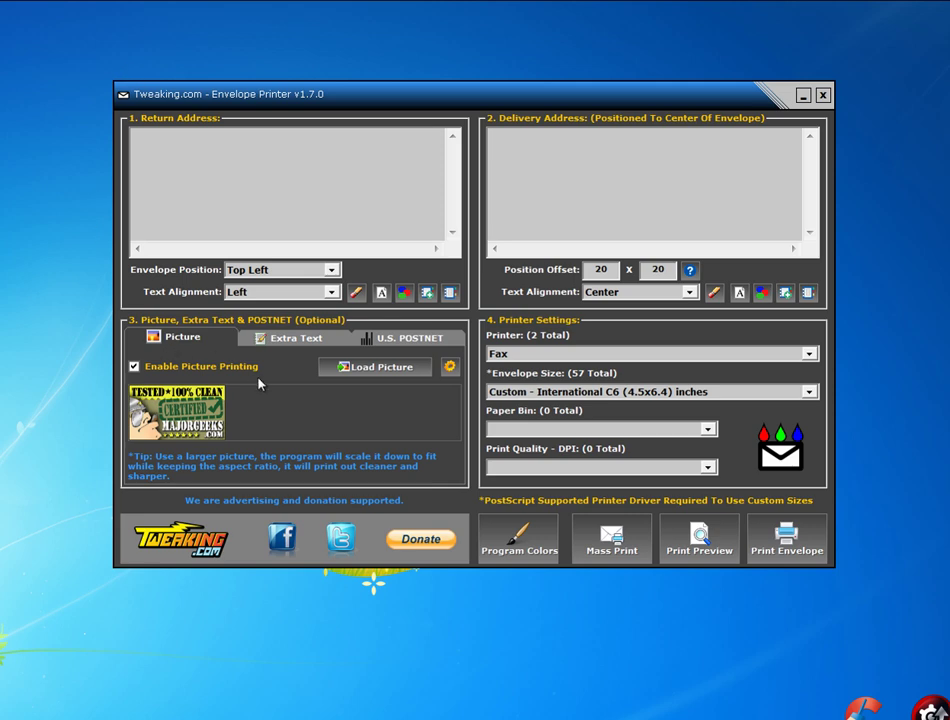
# Load mg_certified.gif as the envelope picture
pyautogui.click(378, 369)
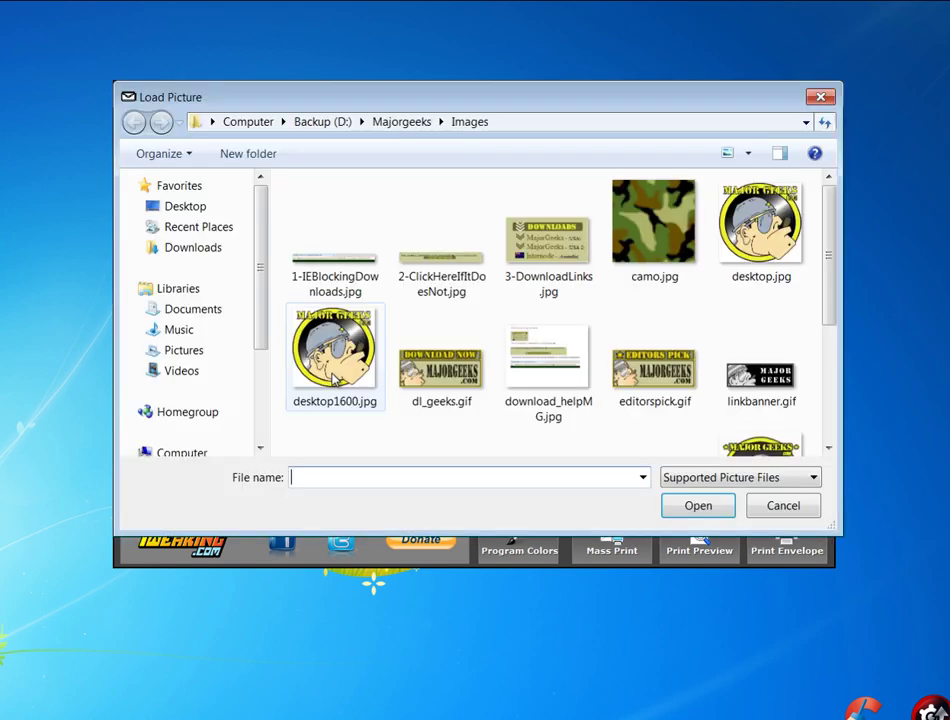
pyautogui.scroll(-1, 825, 300)
pyautogui.scroll(-4, 760, 320)
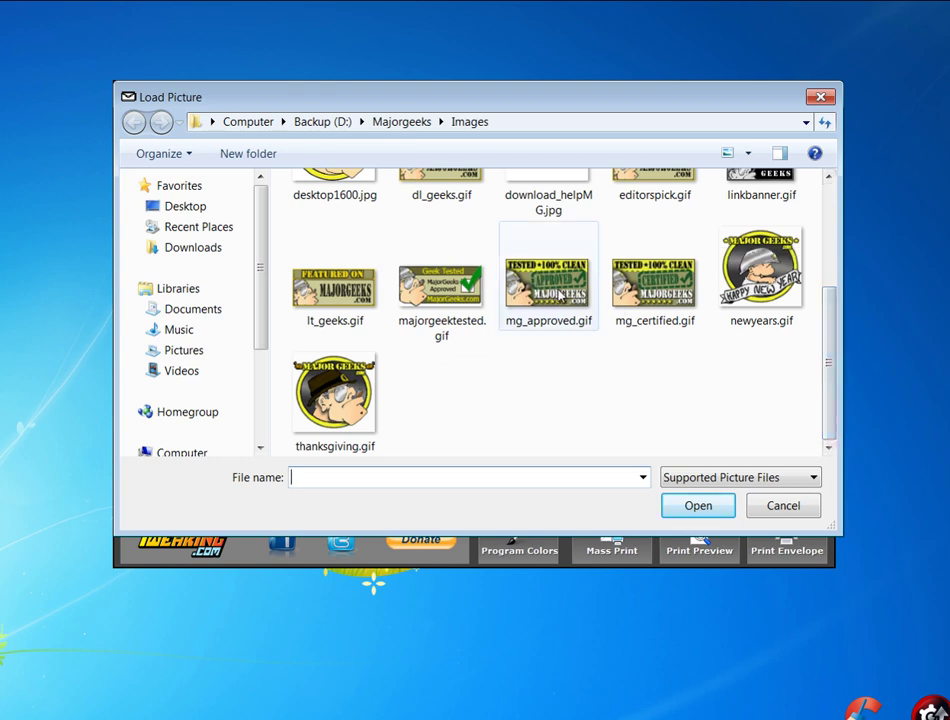
pyautogui.doubleClick(654, 287)
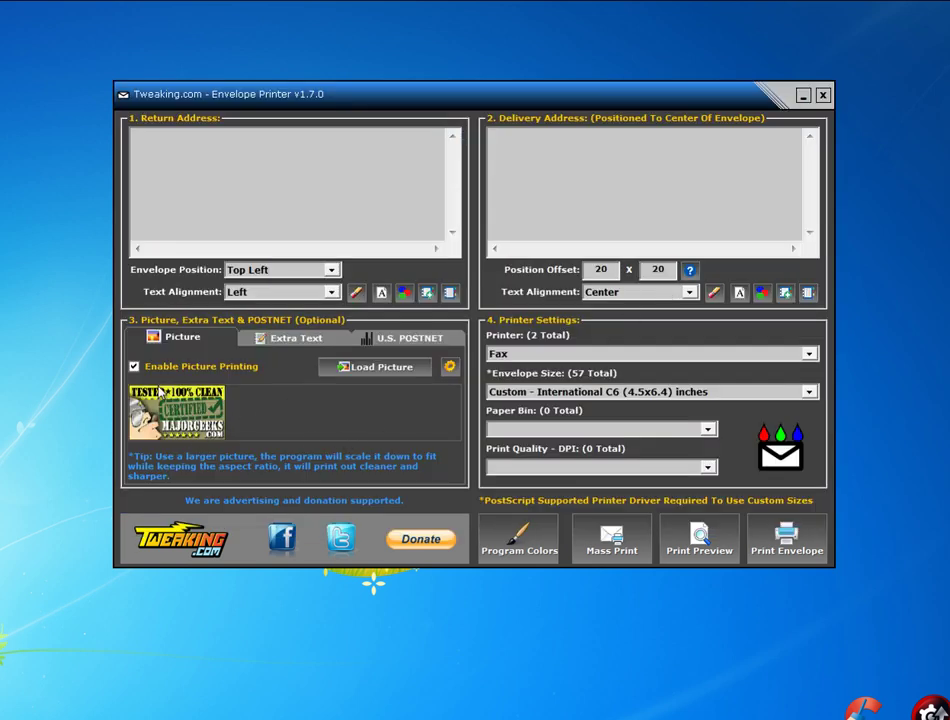
# Enter 'Return addr' as the return address and 'Delivery address' as the delivery address
pyautogui.click(272, 153)
pyautogui.write('Retur')
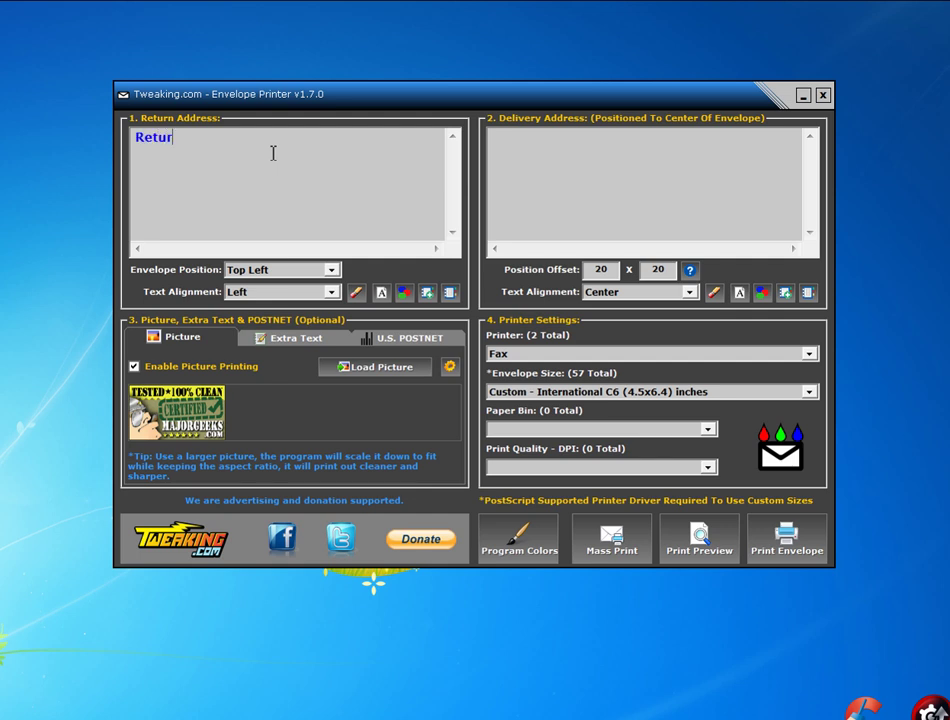
pyautogui.write('n address')
pyautogui.click(623, 182)
pyautogui.write('De')
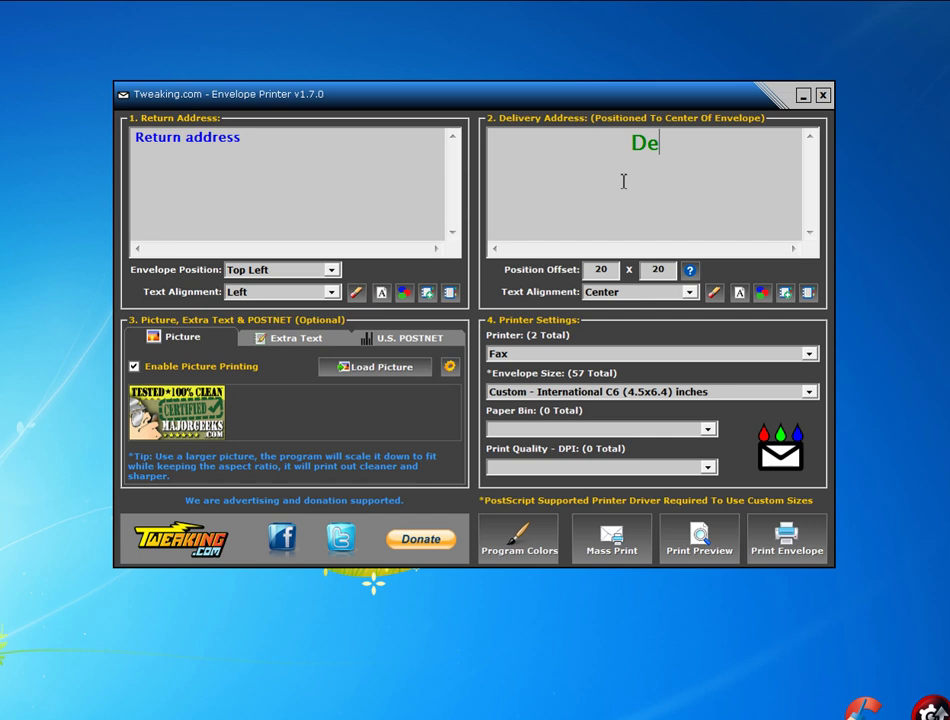
pyautogui.write('livery addr')
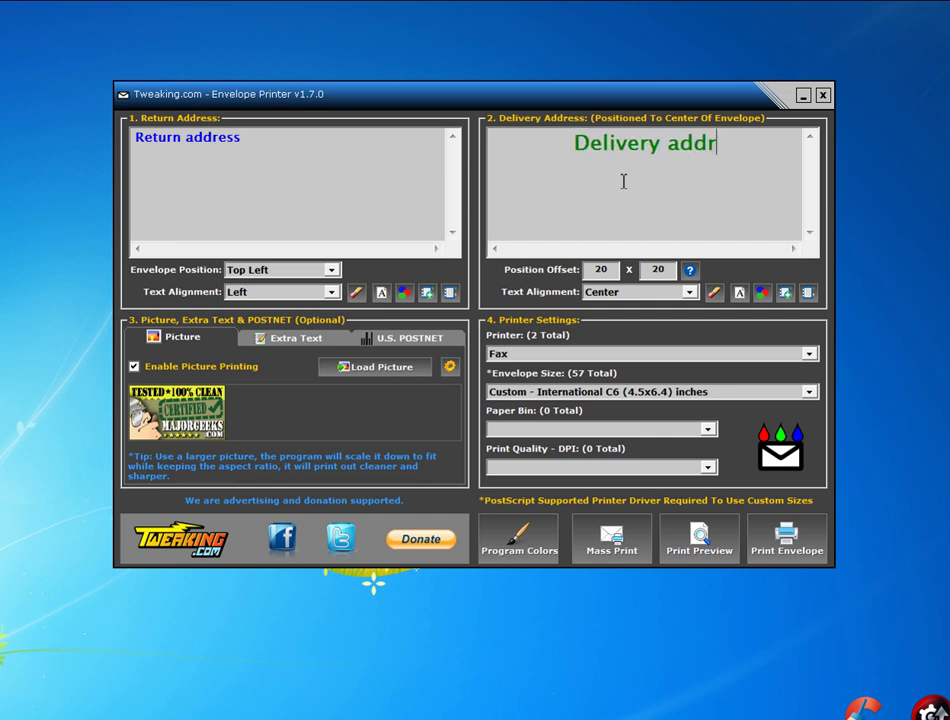
pyautogui.write('ess')
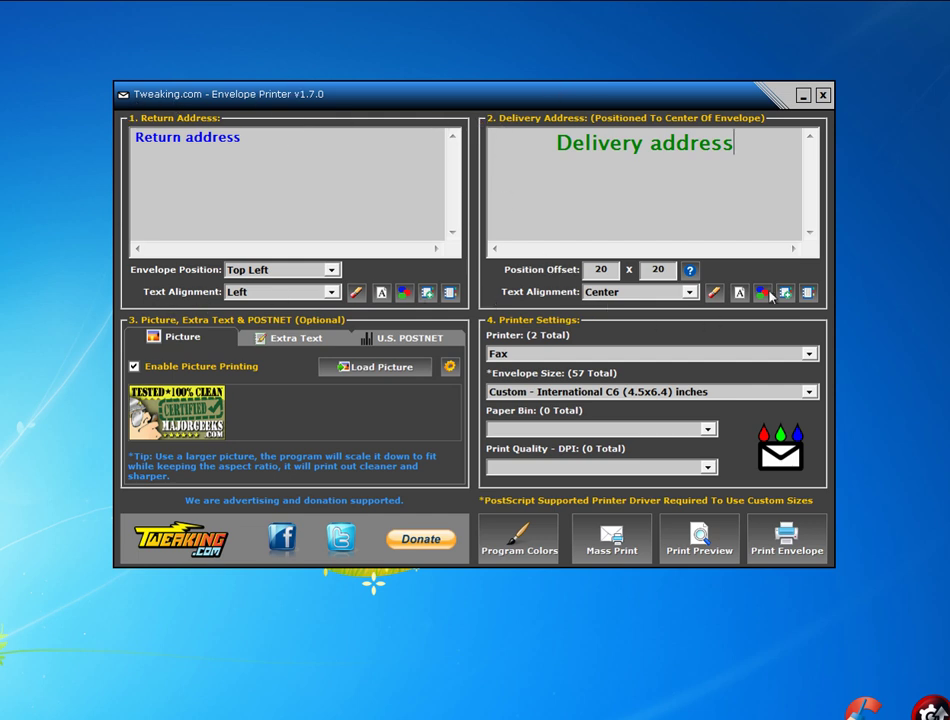
# Keep the delivery address centre-aligned and set its font size to 12
pyautogui.click(630, 292)
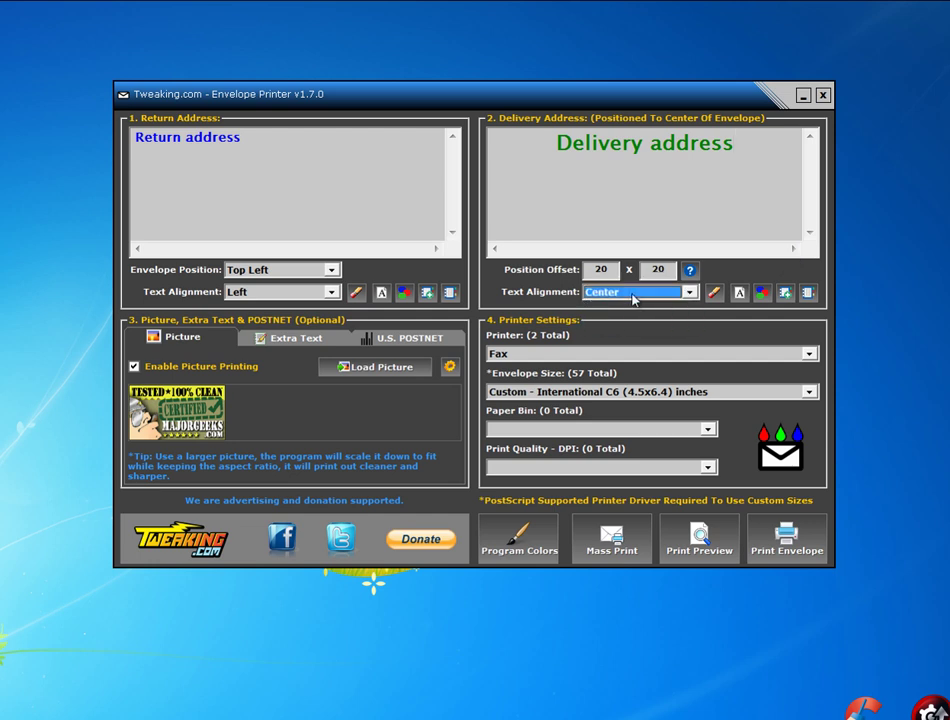
pyautogui.click(638, 294)
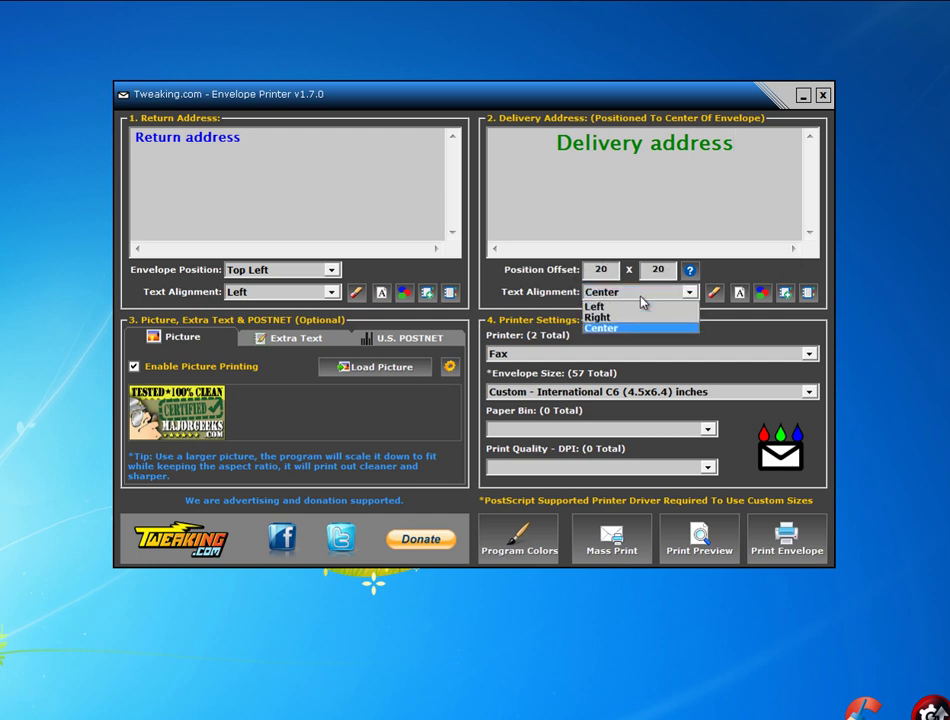
pyautogui.click(638, 294)
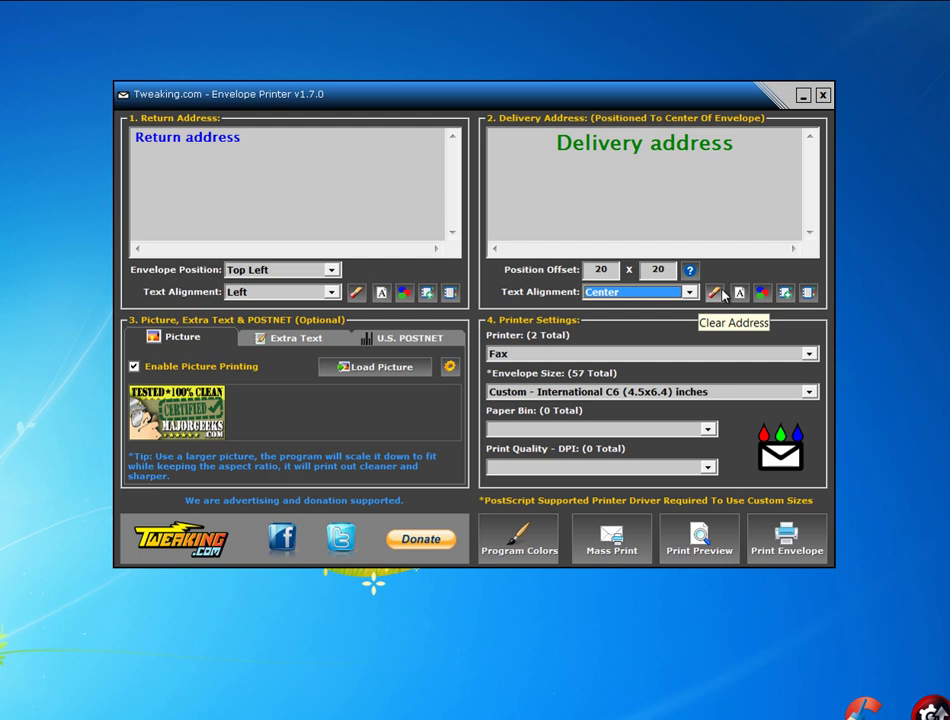
pyautogui.click(739, 292)
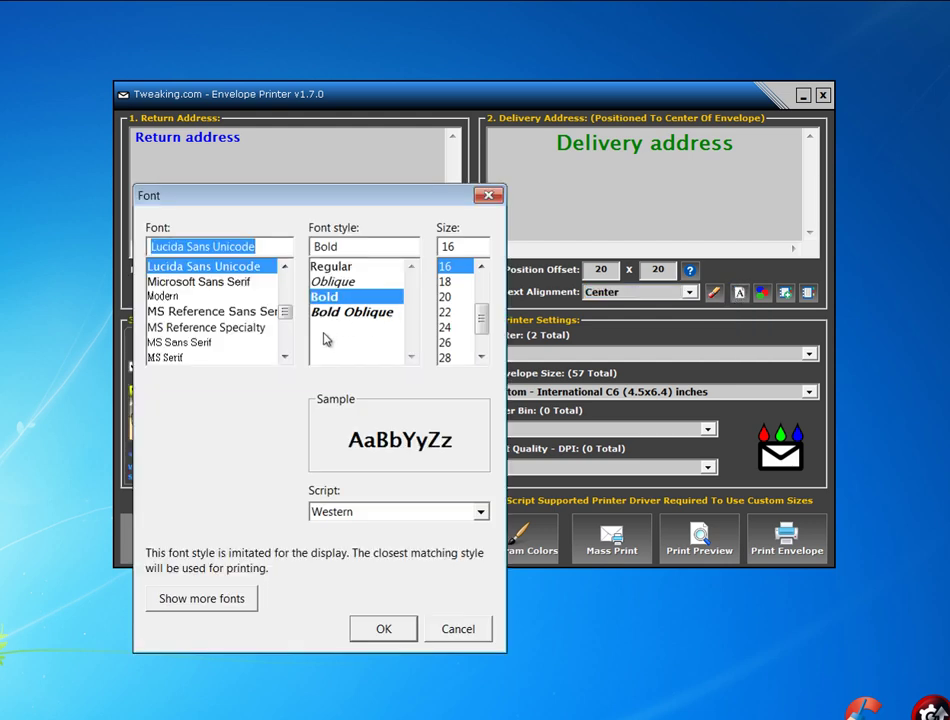
pyautogui.moveTo(483, 330); pyautogui.dragTo(483, 296)
pyautogui.click(445, 312)
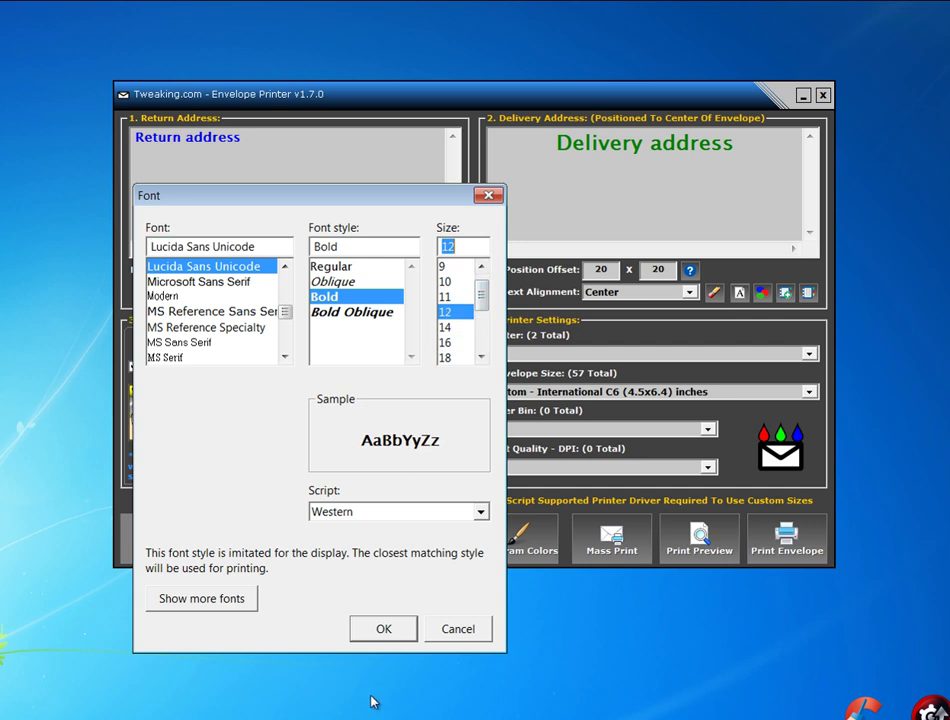
pyautogui.click(381, 632)
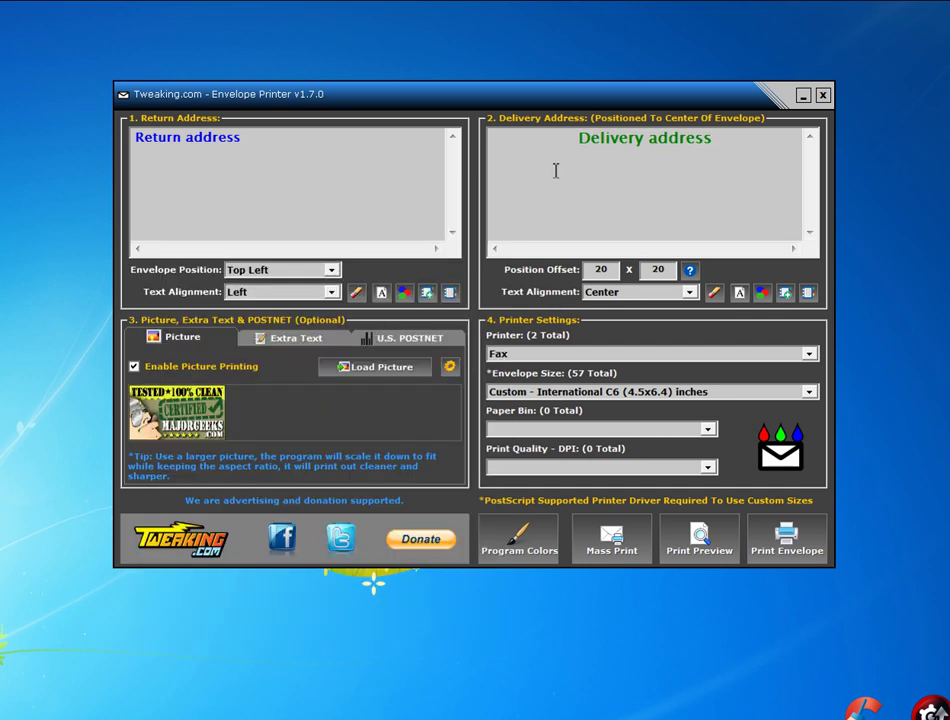
# Use the Print Preview pixel grid to move the delivery address to offset 17 x 129
pyautogui.click(695, 540)
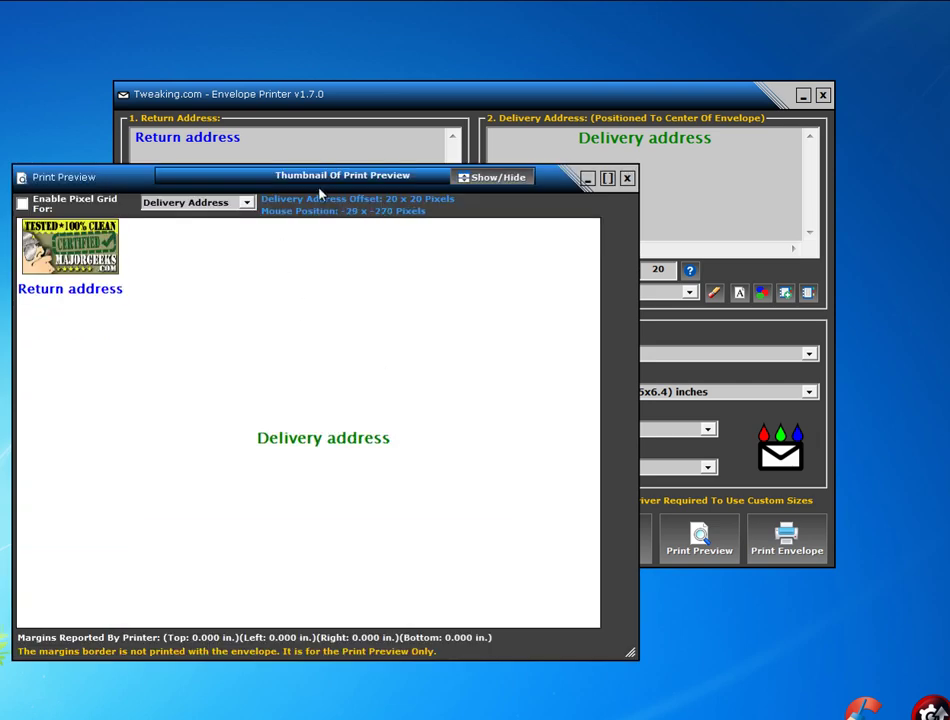
pyautogui.moveTo(319, 192); pyautogui.dragTo(472, 98)
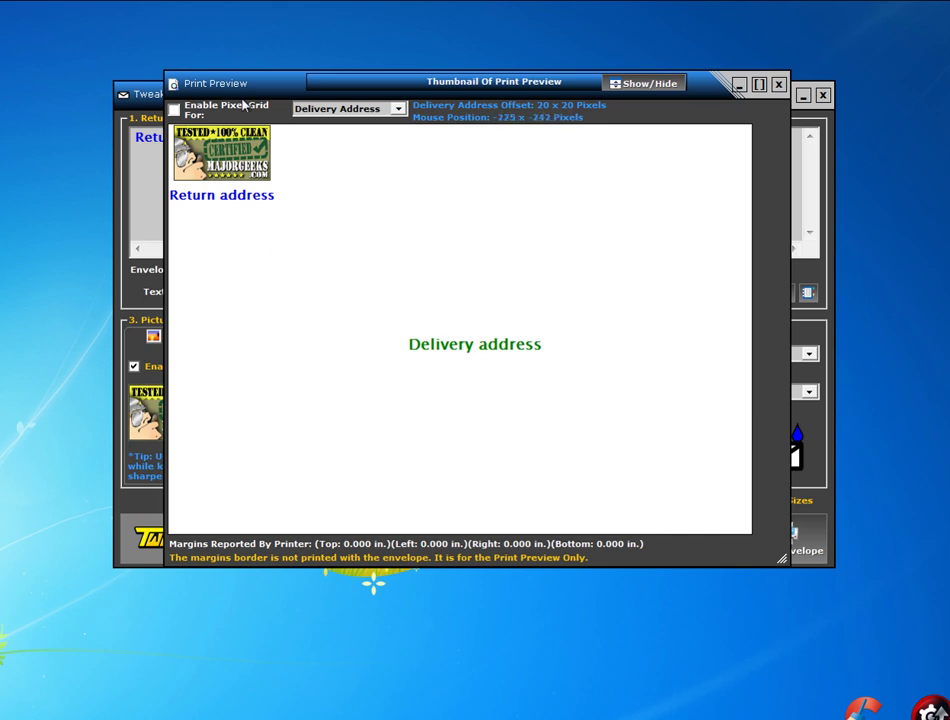
pyautogui.click(174, 110)
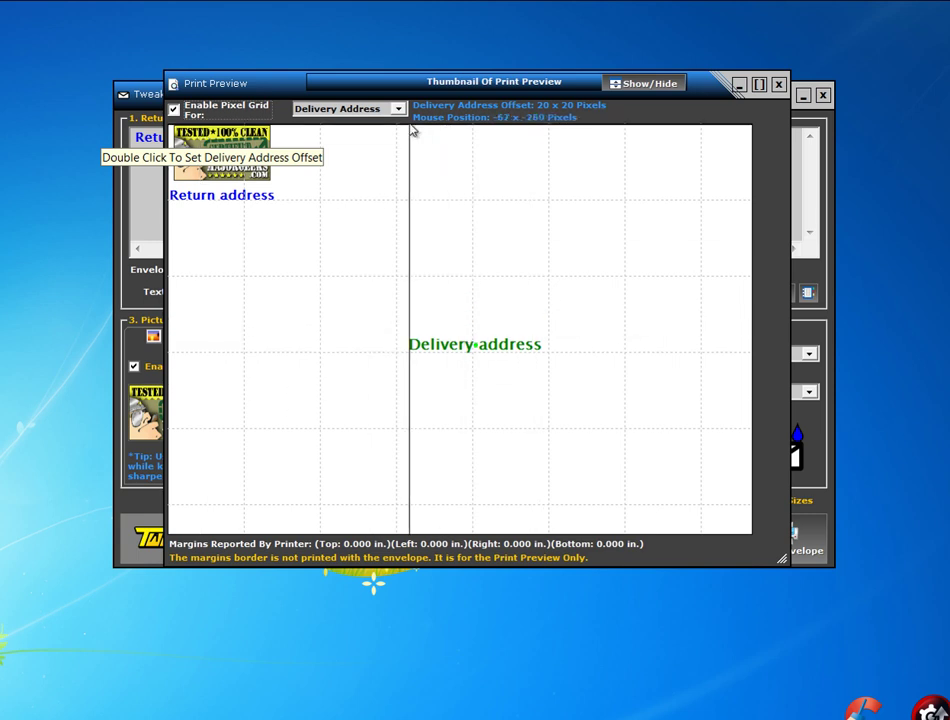
pyautogui.click(356, 109)
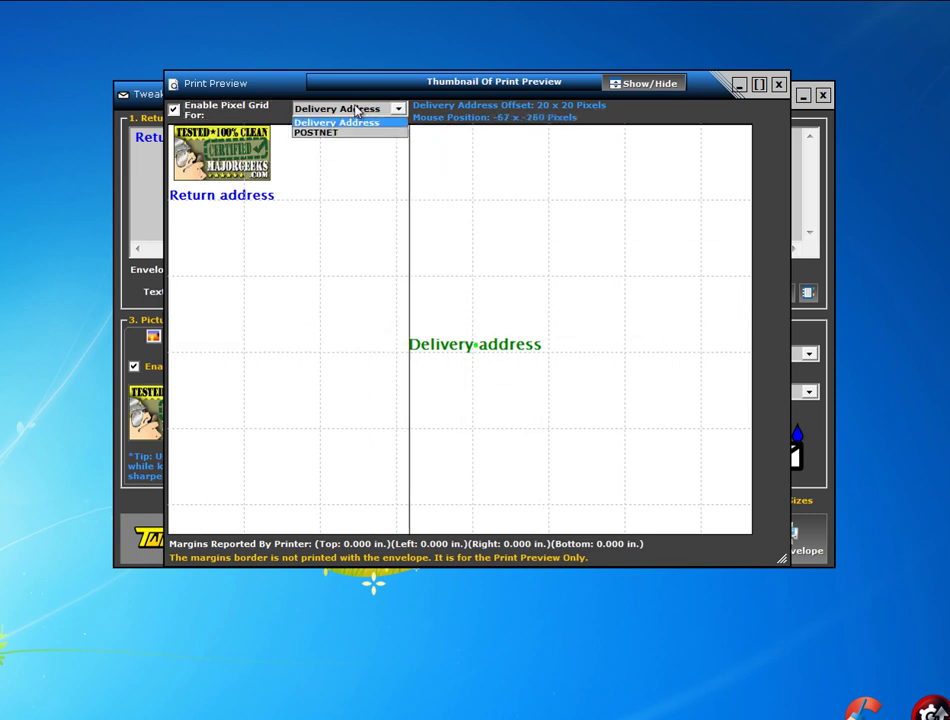
pyautogui.click(356, 122)
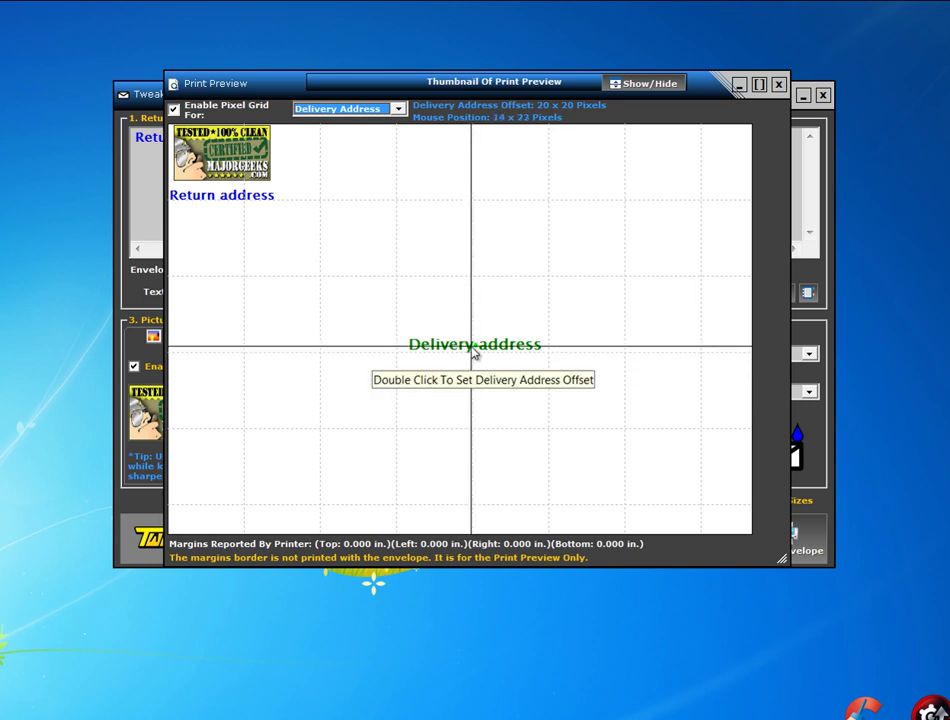
pyautogui.doubleClick(474, 430)
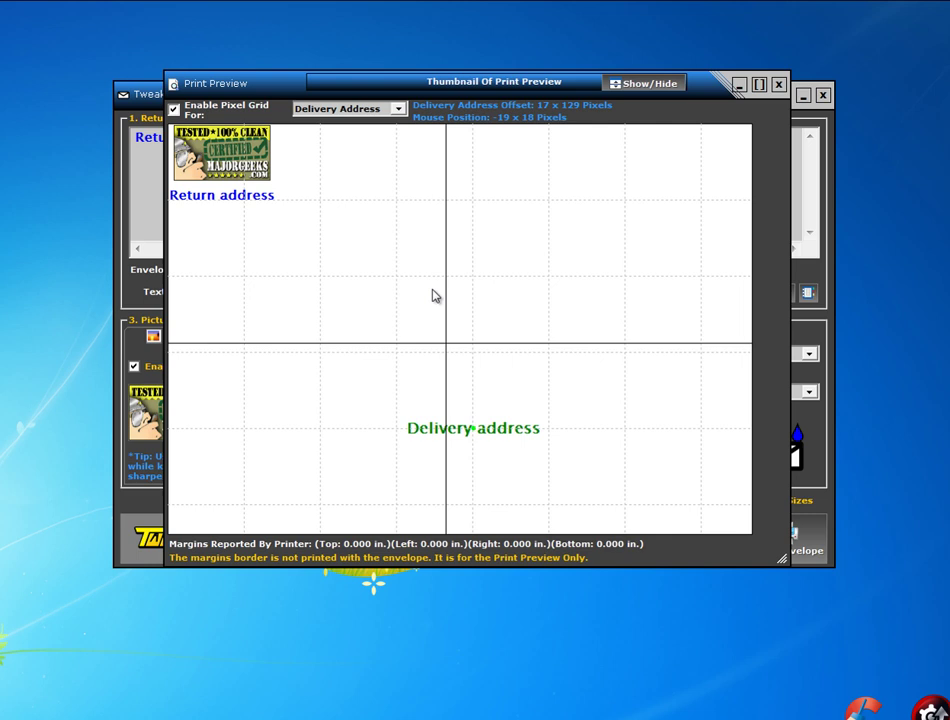
pyautogui.click(397, 108)
pyautogui.click(312, 110)
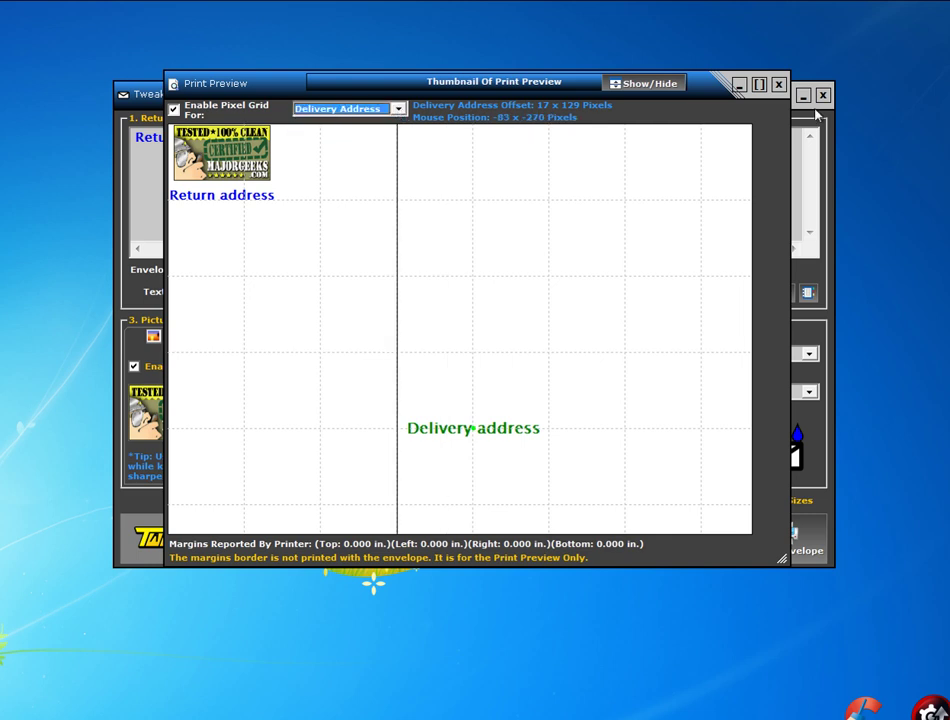
pyautogui.click(778, 83)
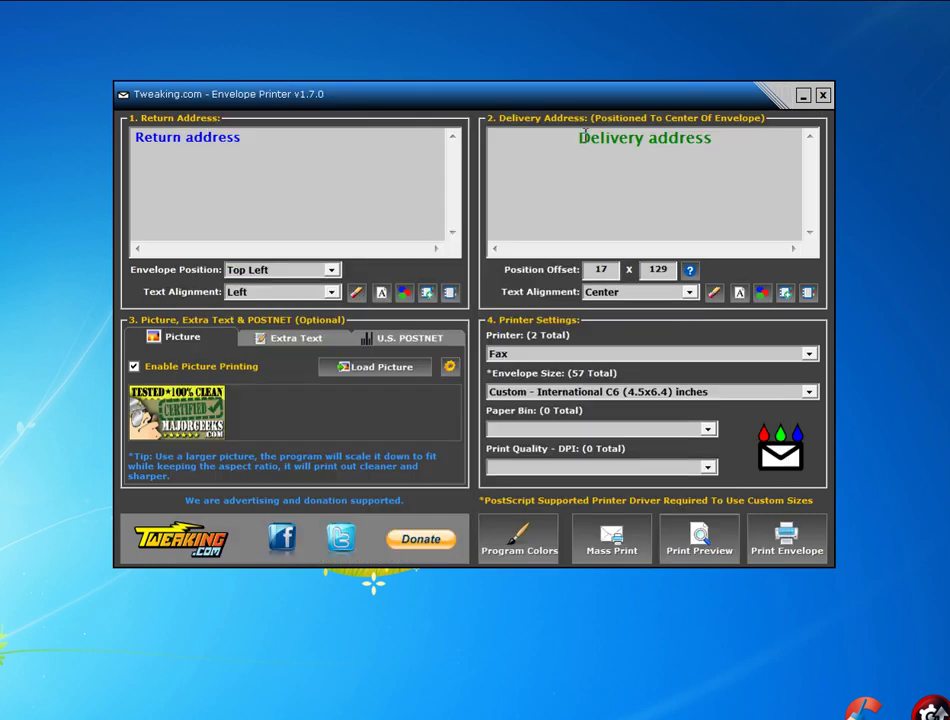
# Add the CONFIDENTIAL preset extra text, then replace it with 'Anything you want'
pyautogui.click(286, 341)
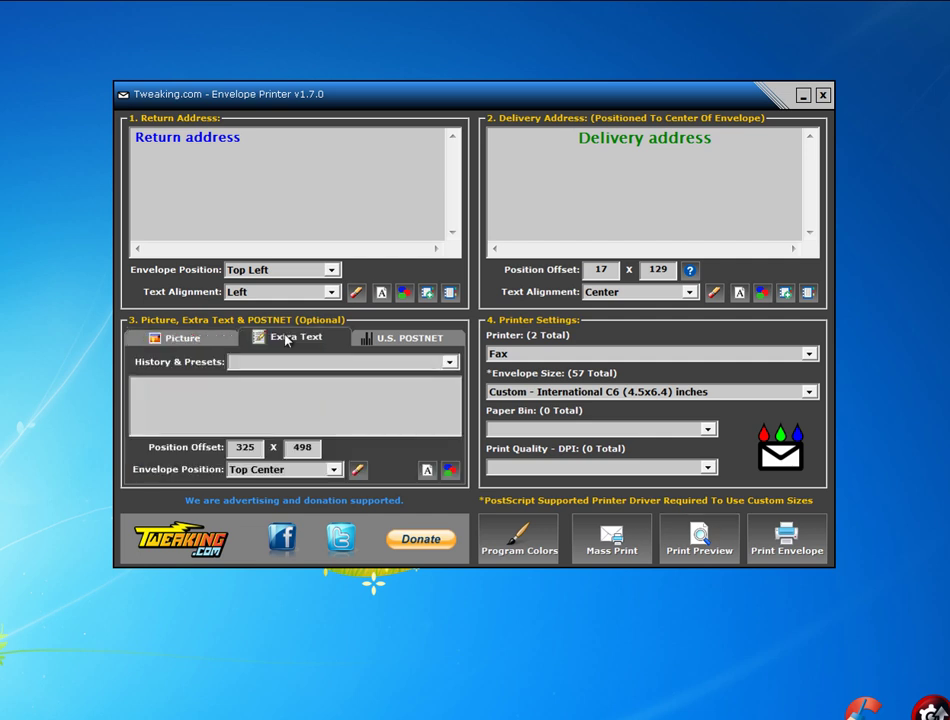
pyautogui.click(335, 363)
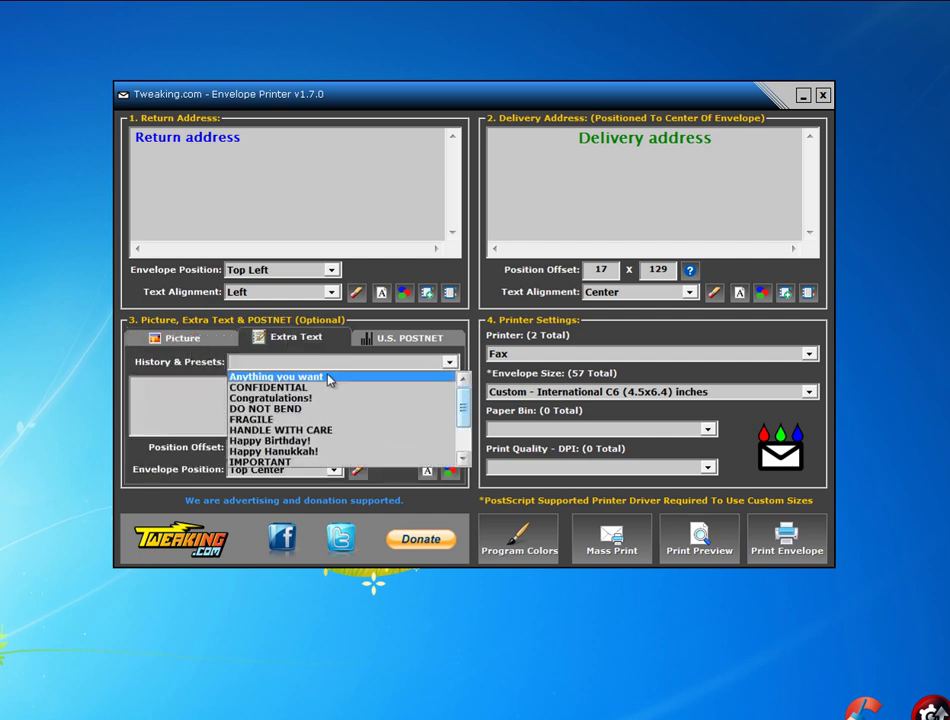
pyautogui.click(322, 387)
pyautogui.click(366, 363)
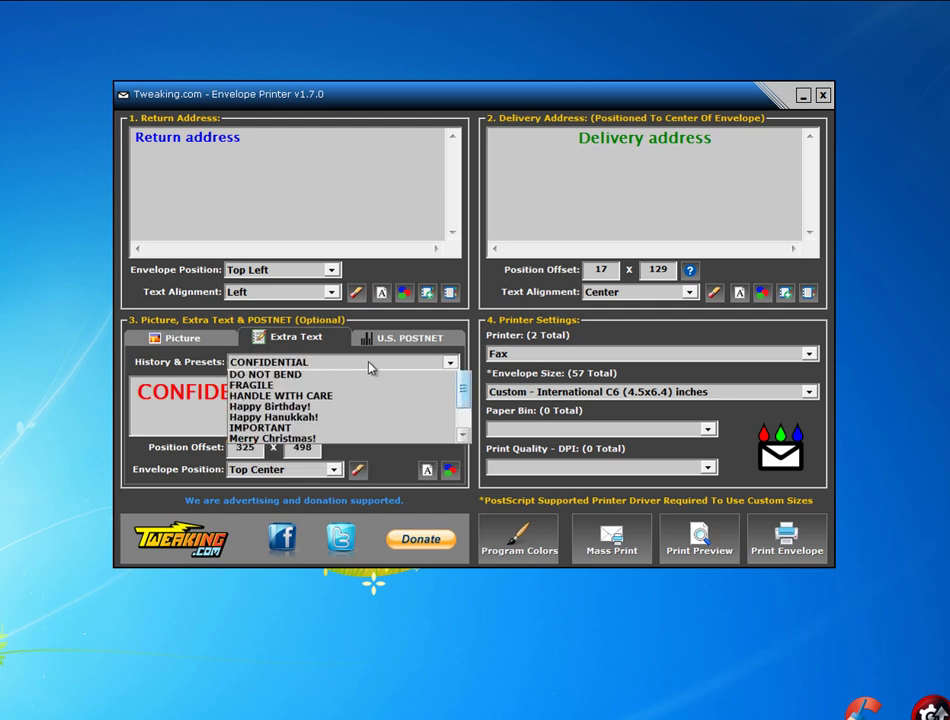
pyautogui.scroll(1, 363, 400)
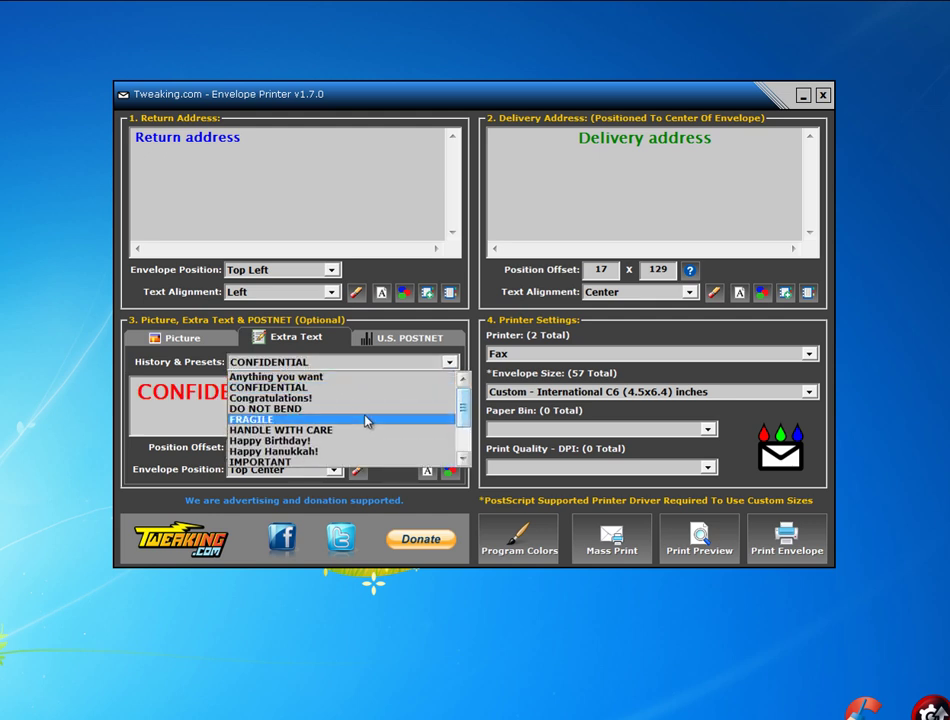
pyautogui.click(318, 388)
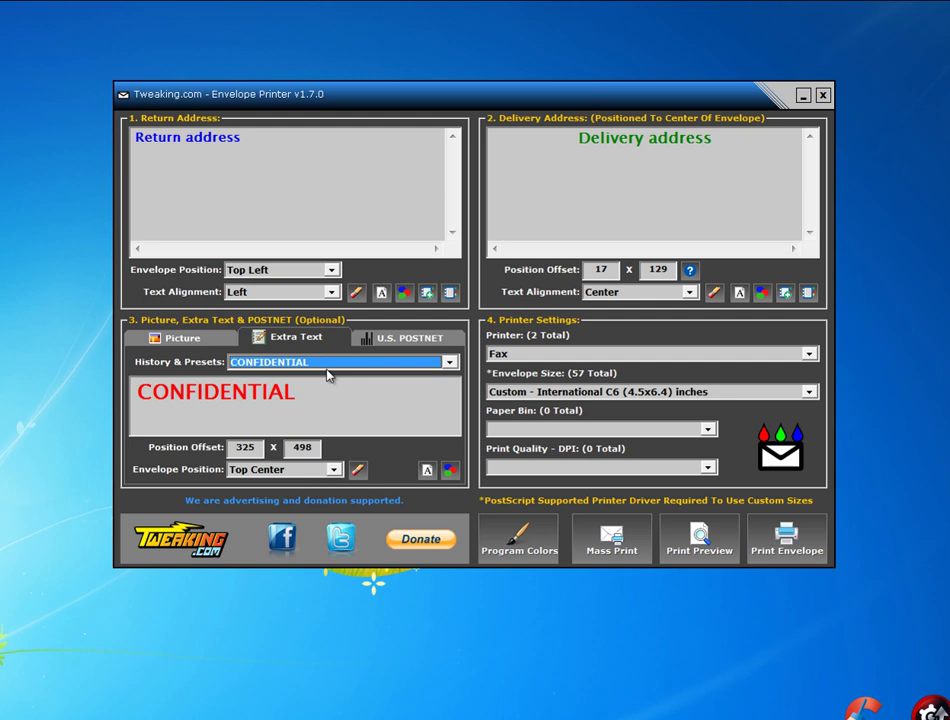
pyautogui.moveTo(297, 392); pyautogui.dragTo(63, 400)
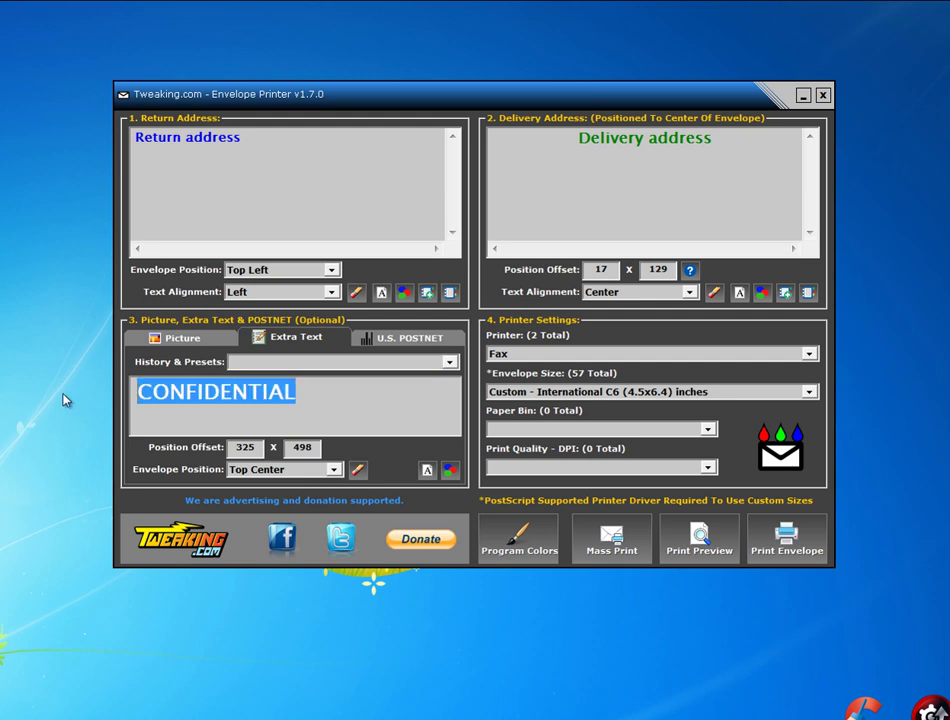
pyautogui.write('Anythin')
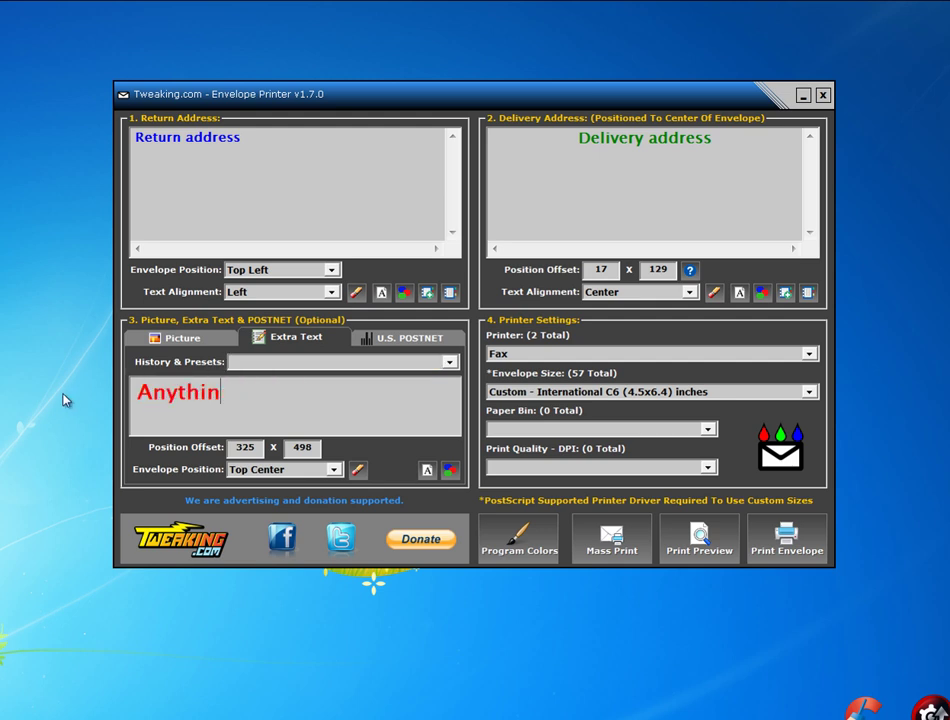
pyautogui.write('g you want')
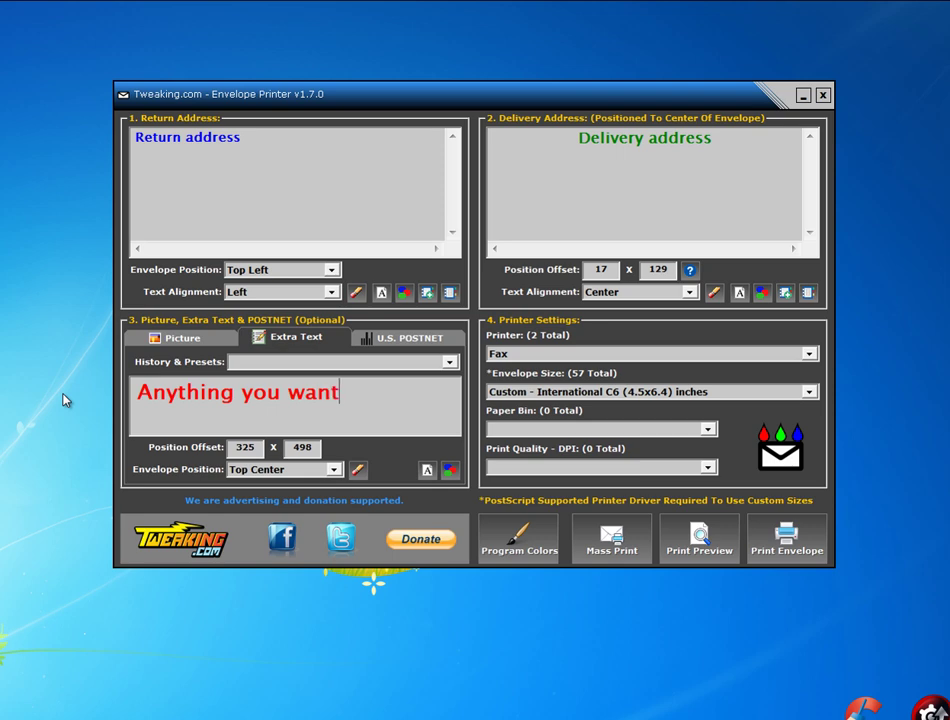
# In Print Preview, turn on the pixel grid with Extra Text as its target
pyautogui.click(700, 545)
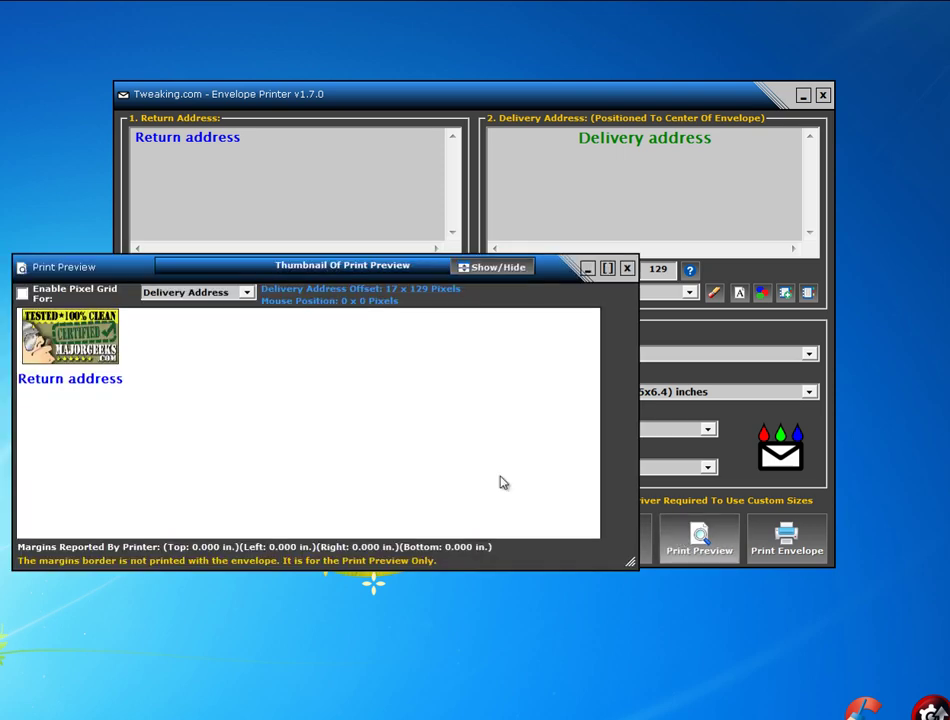
pyautogui.moveTo(324, 178); pyautogui.dragTo(479, 93)
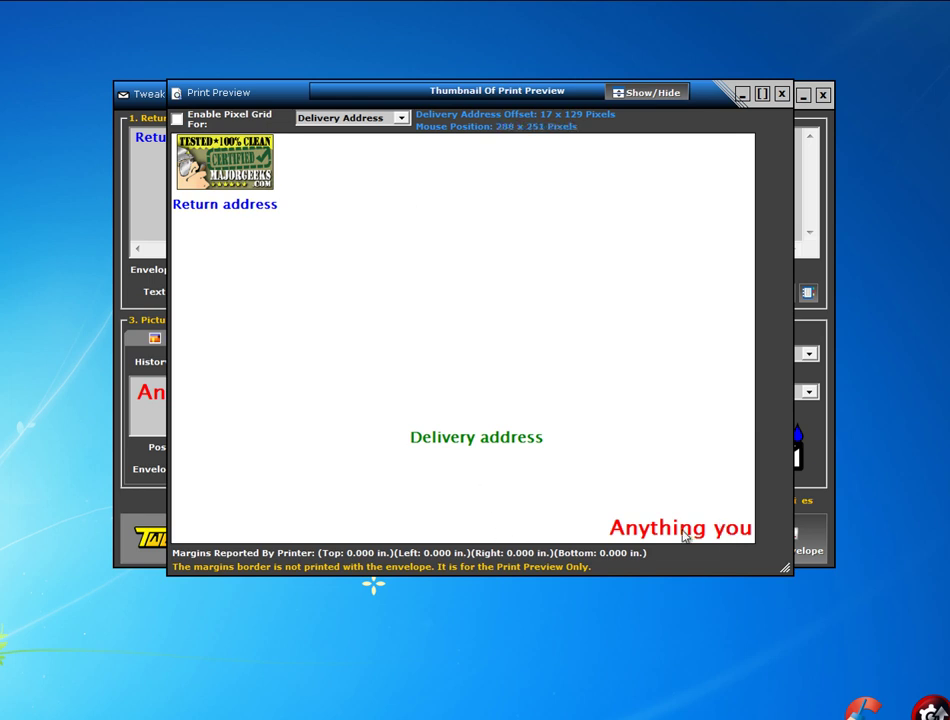
pyautogui.click(352, 118)
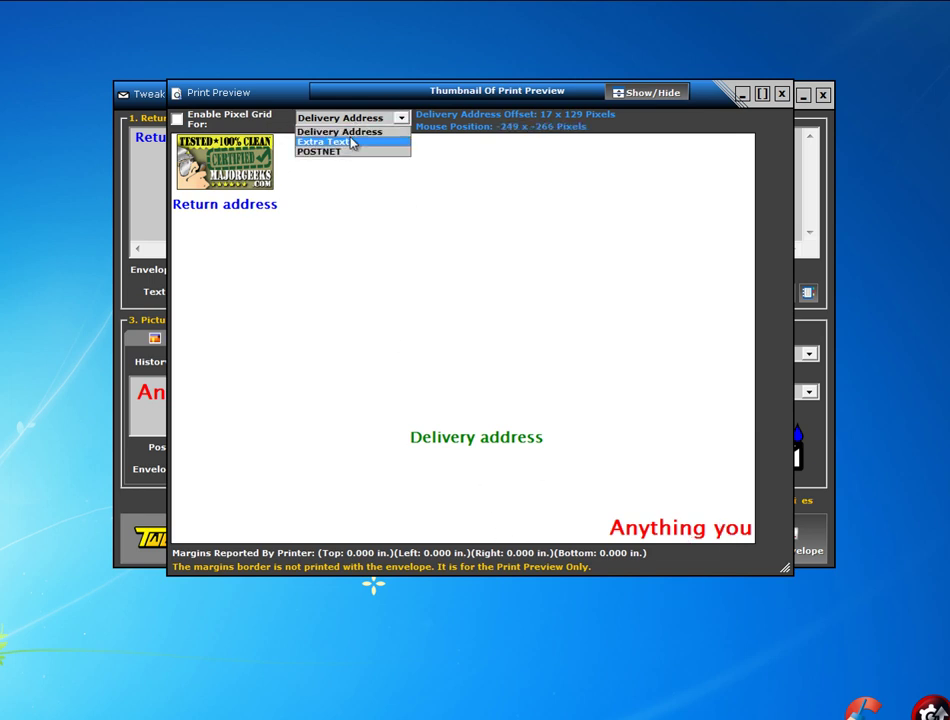
pyautogui.click(350, 141)
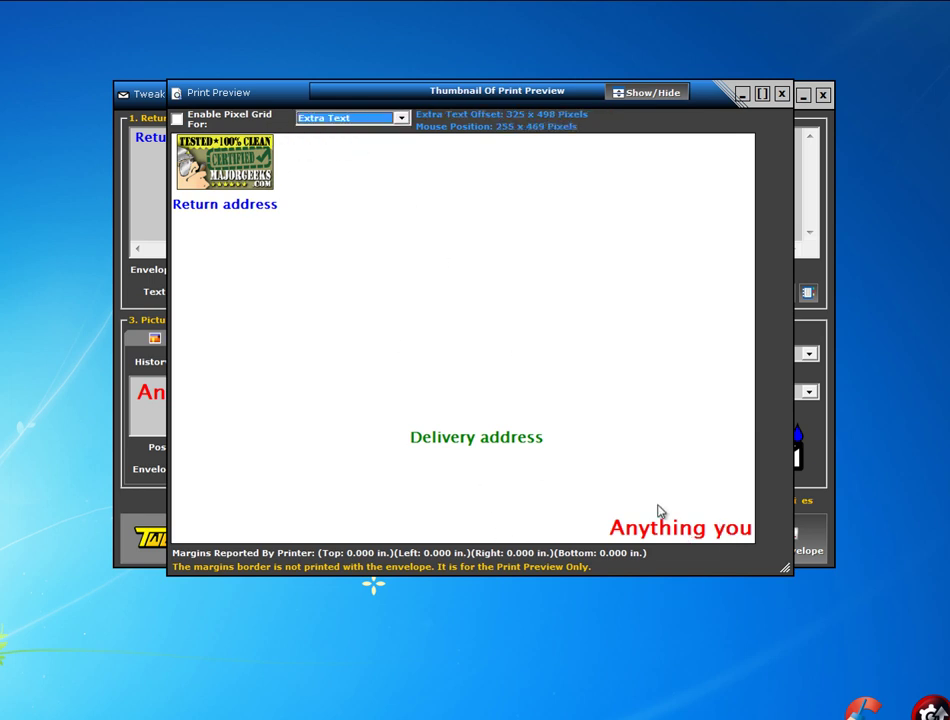
pyautogui.click(178, 119)
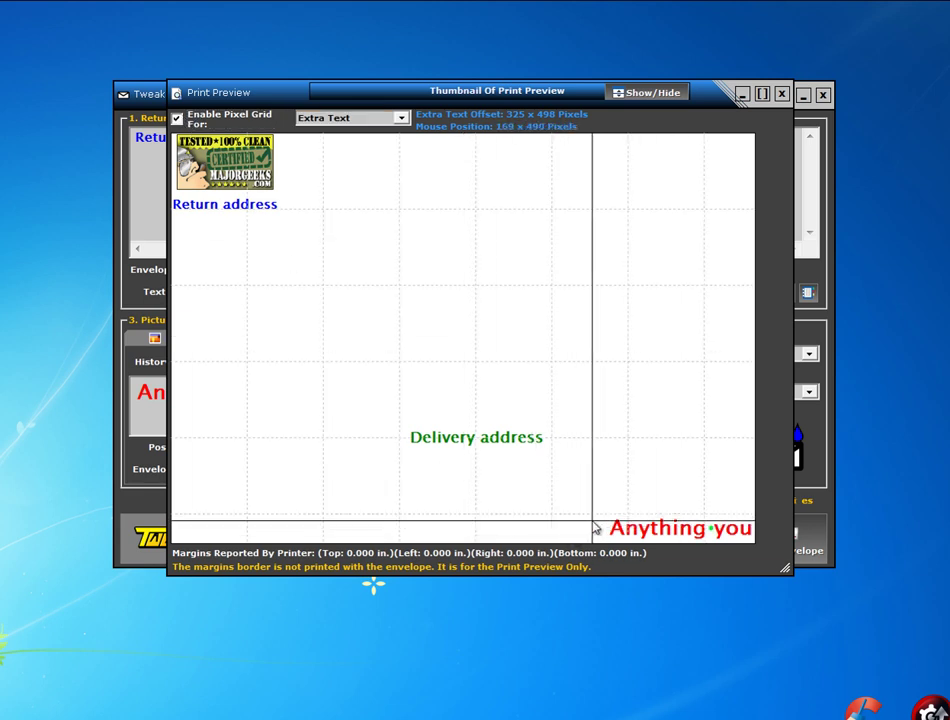
# Place the red extra text fully visible in the envelope's lower right corner
pyautogui.moveTo(592, 525); pyautogui.dragTo(703, 438)
pyautogui.click(703, 438)
pyautogui.click(401, 293)
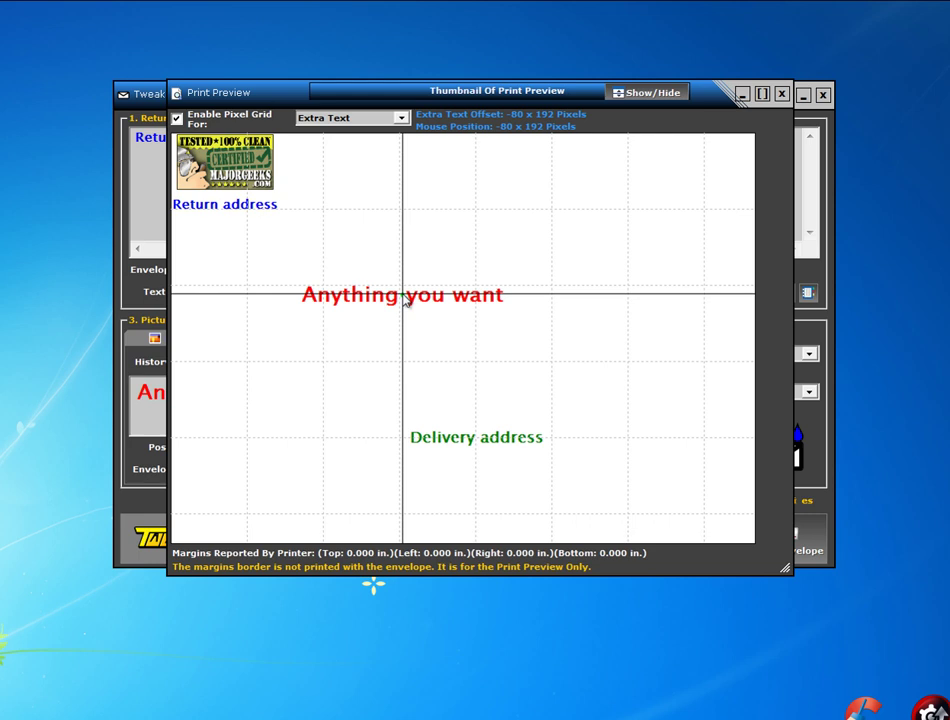
pyautogui.click(340, 510)
pyautogui.click(260, 533)
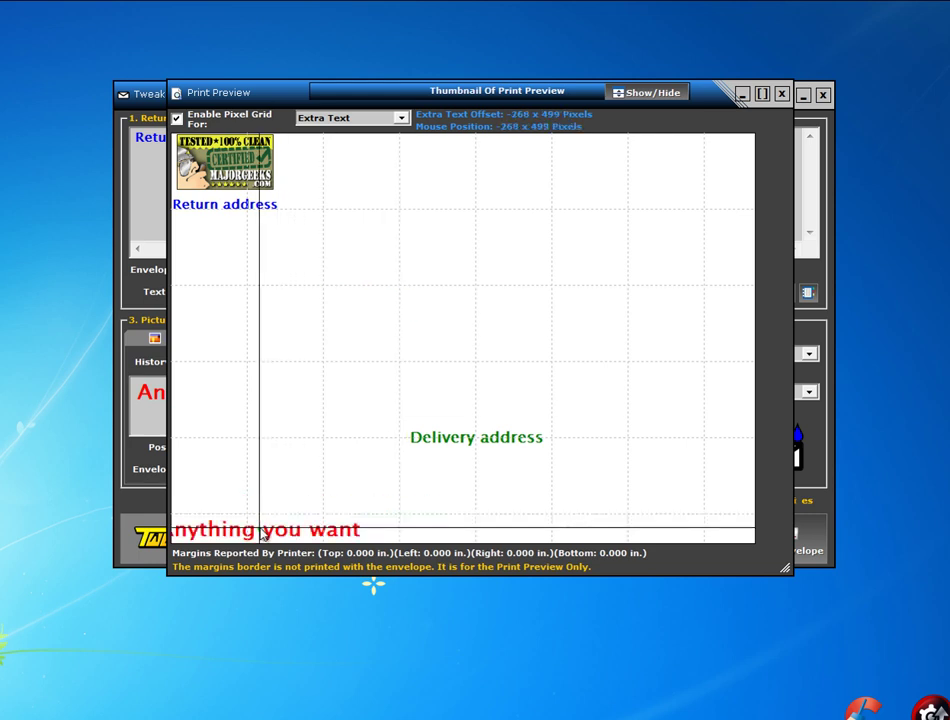
pyautogui.click(603, 526)
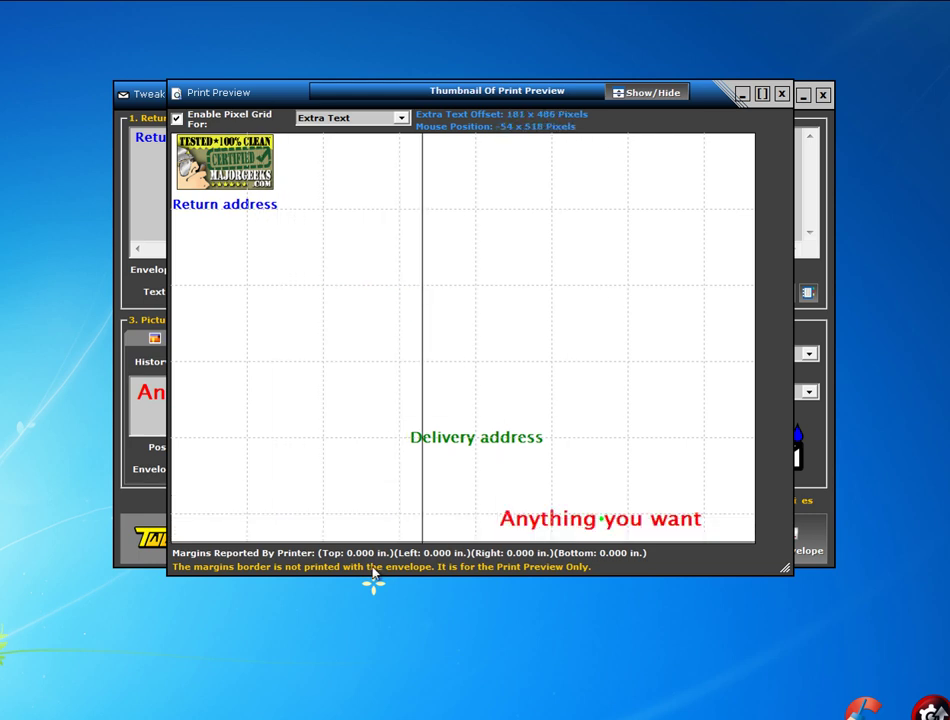
pyautogui.click(782, 93)
# Switch the POSTNET barcode to a manually entered zip code and enter 32967
pyautogui.click(412, 337)
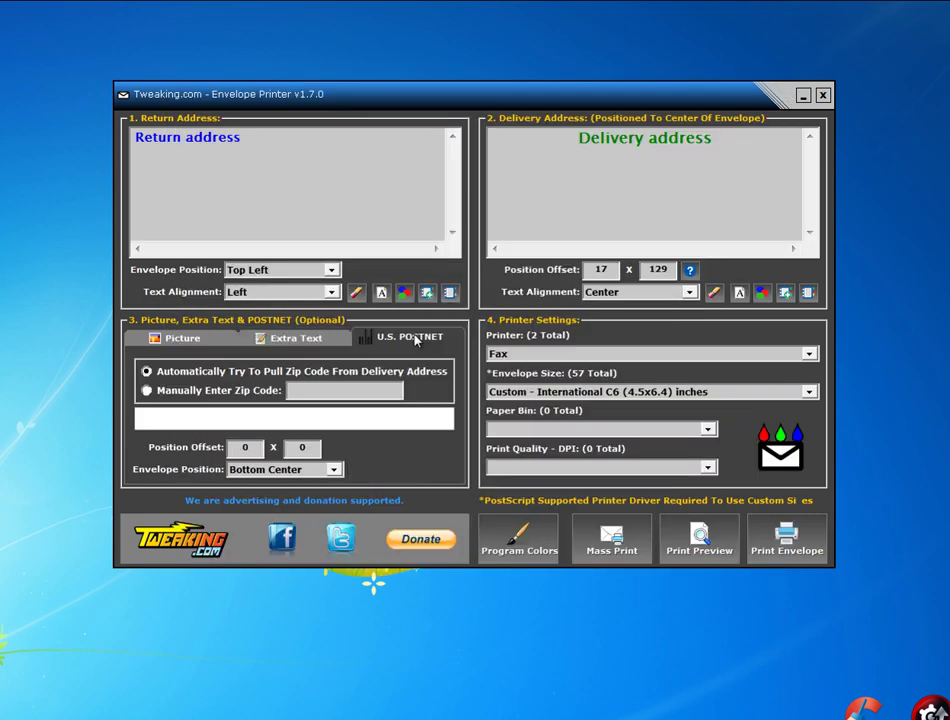
pyautogui.click(241, 393)
pyautogui.click(317, 393)
pyautogui.write('32')
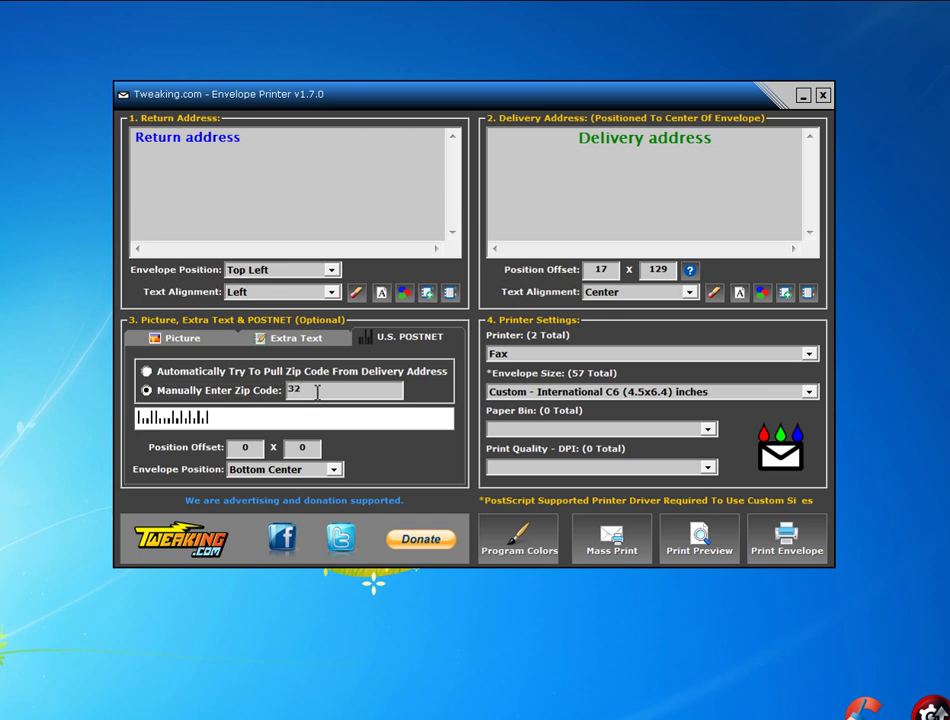
pyautogui.write('967')
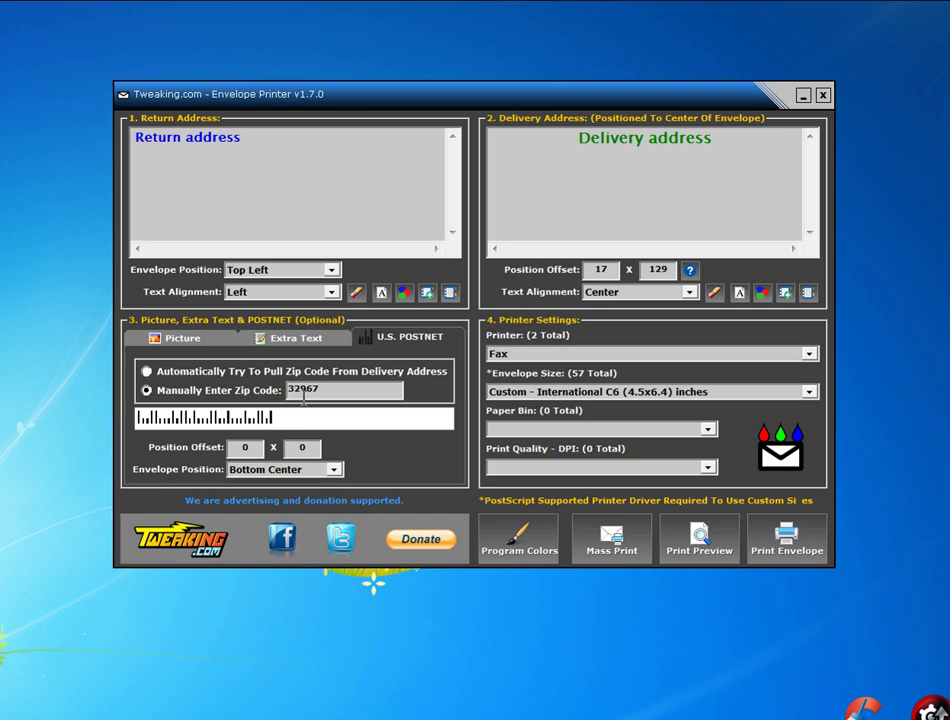
# Using the preview's pixel grid, move the POSTNET barcode lower left to offset -214 x -14
pyautogui.click(704, 550)
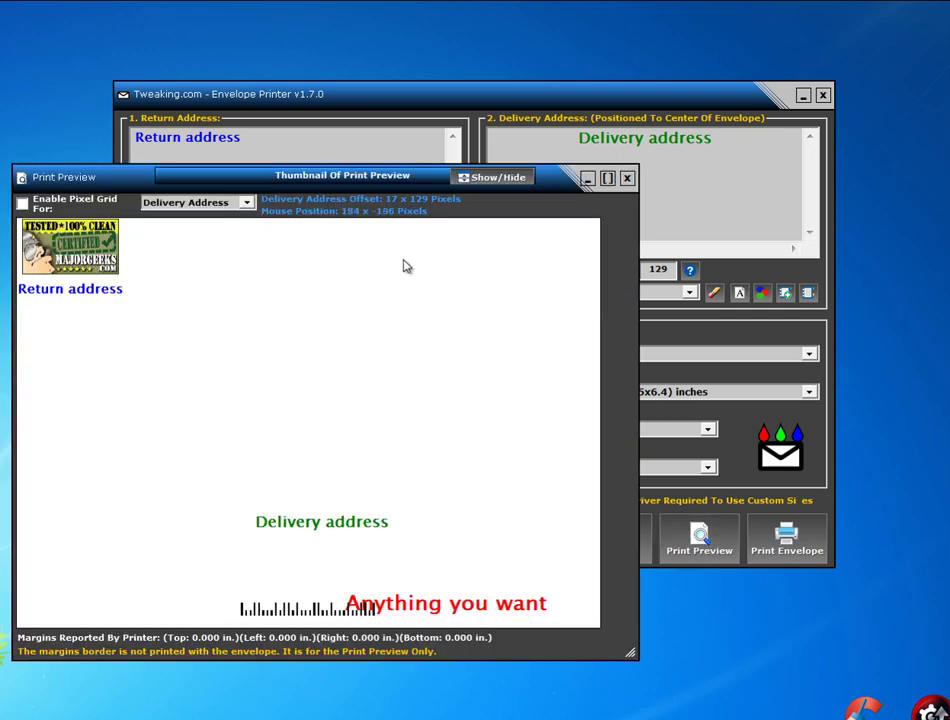
pyautogui.moveTo(360, 183); pyautogui.dragTo(504, 97)
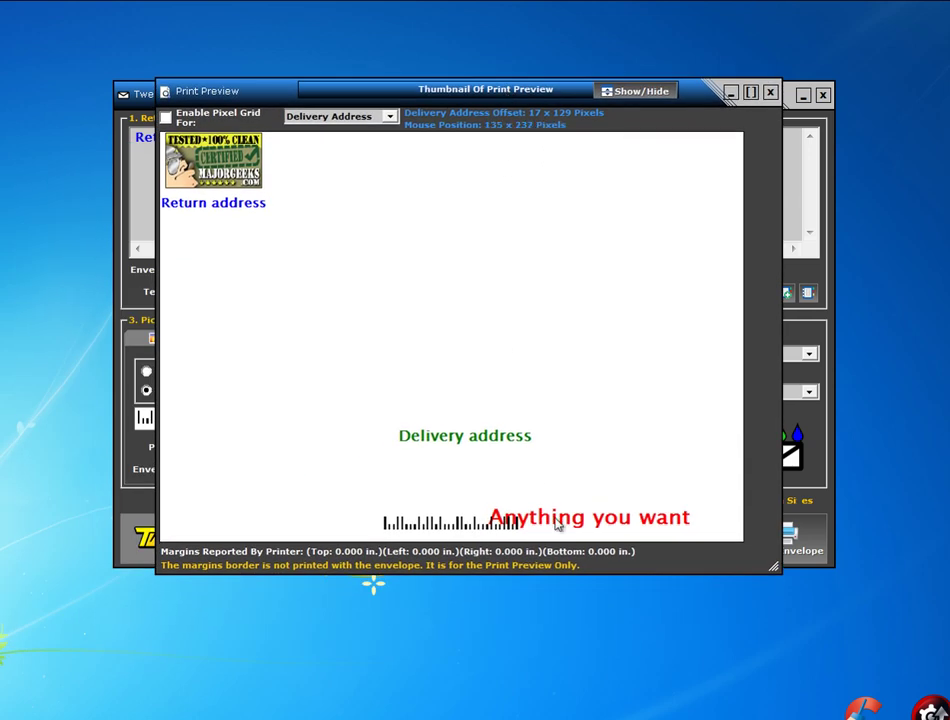
pyautogui.click(340, 116)
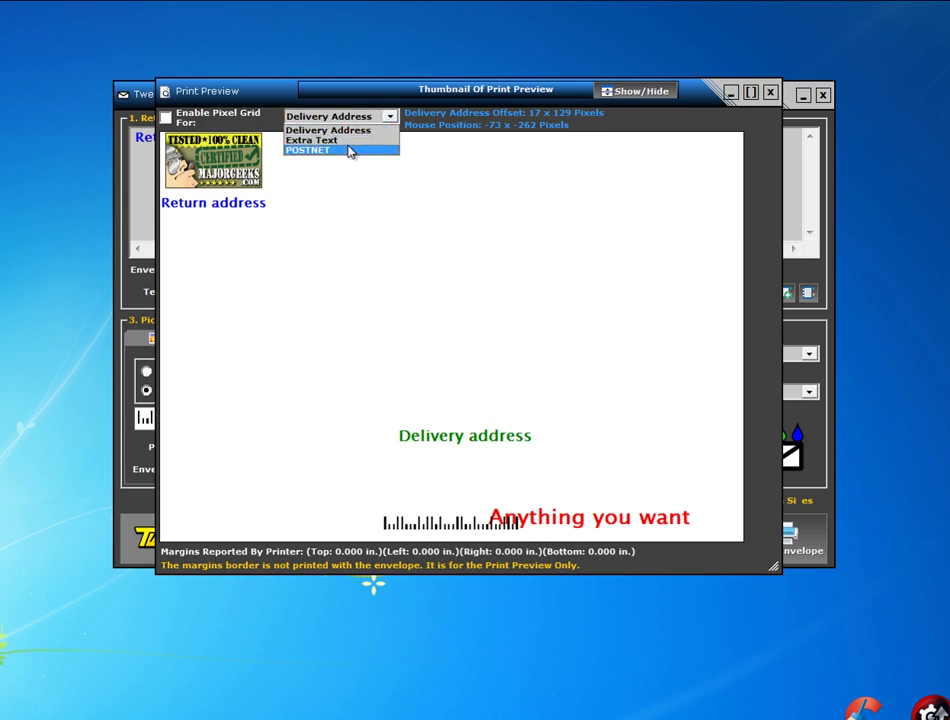
pyautogui.click(350, 150)
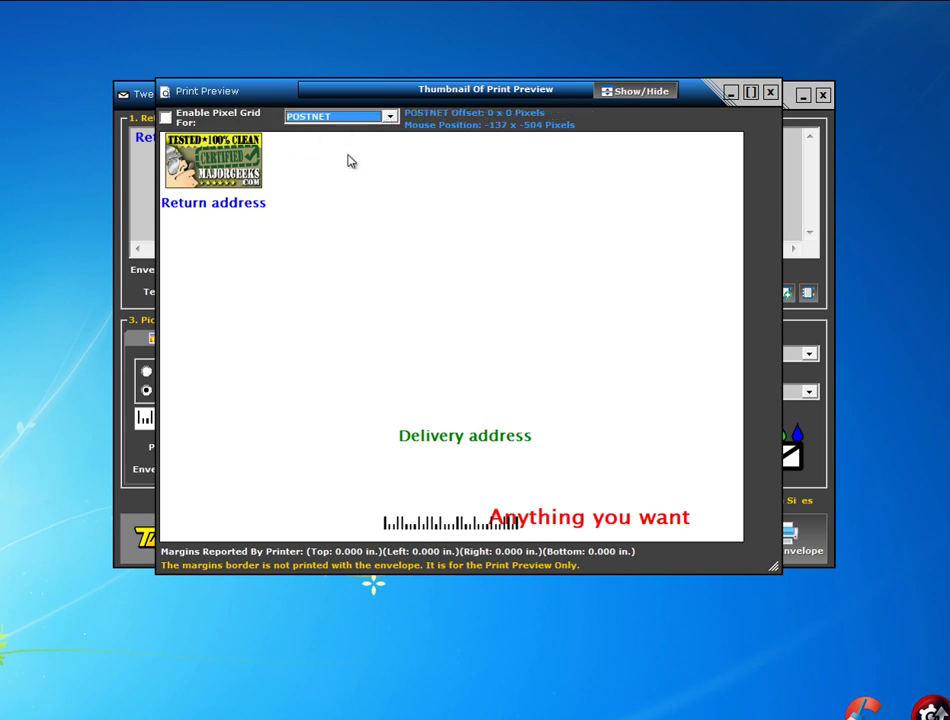
pyautogui.click(166, 117)
pyautogui.moveTo(210, 527)
pyautogui.mouseDown()
pyautogui.moveTo(392, 527)
pyautogui.moveTo(298, 527)
pyautogui.mouseUp()
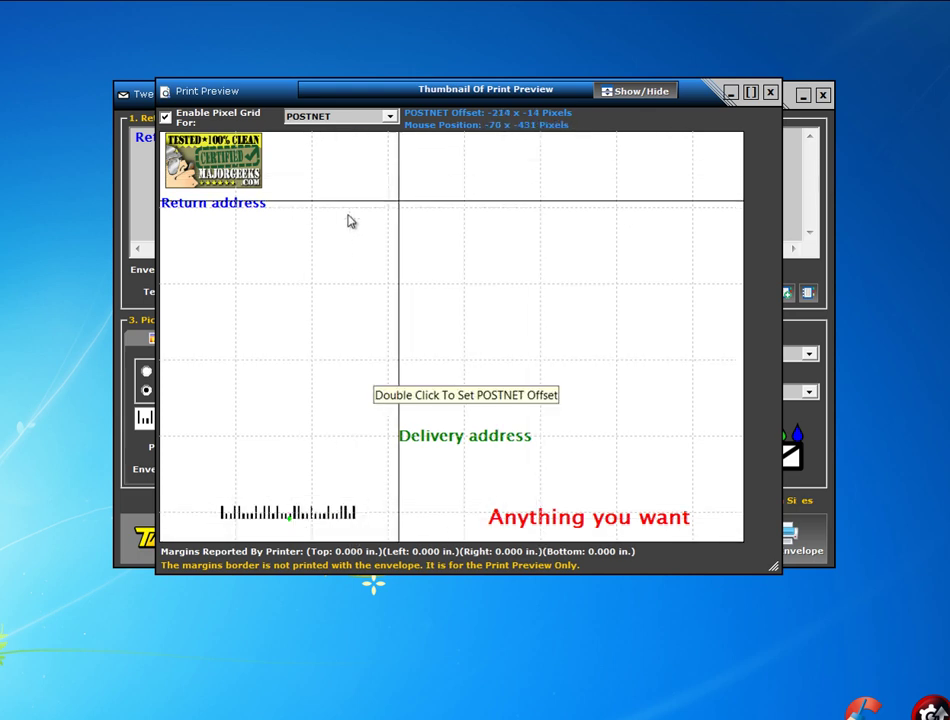
pyautogui.click(770, 92)
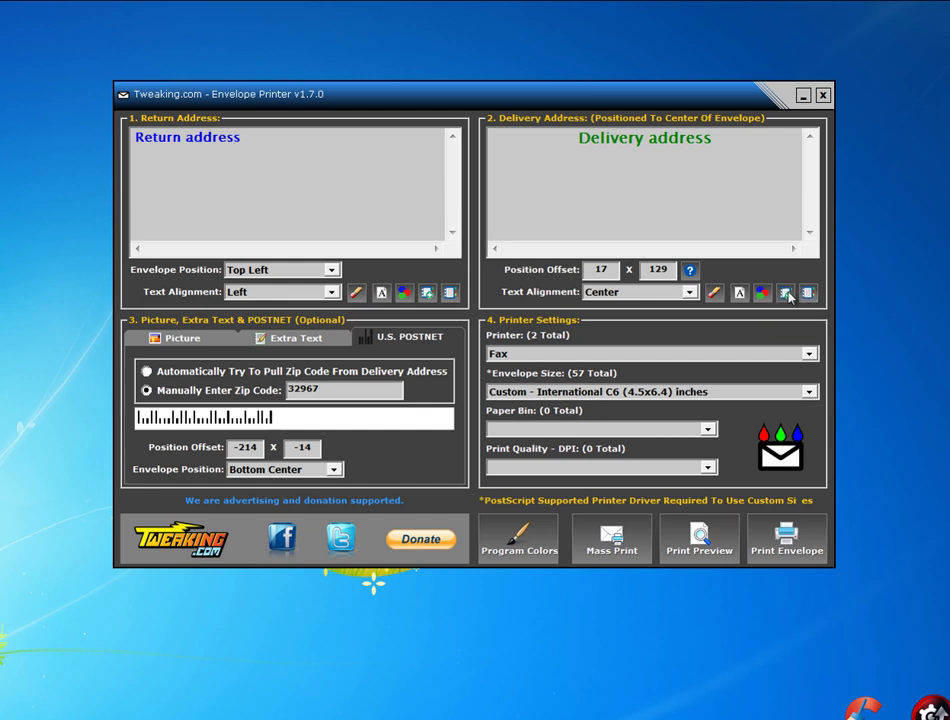
# Save the delivery address to the address book as 'Delivery address'
pyautogui.click(786, 293)
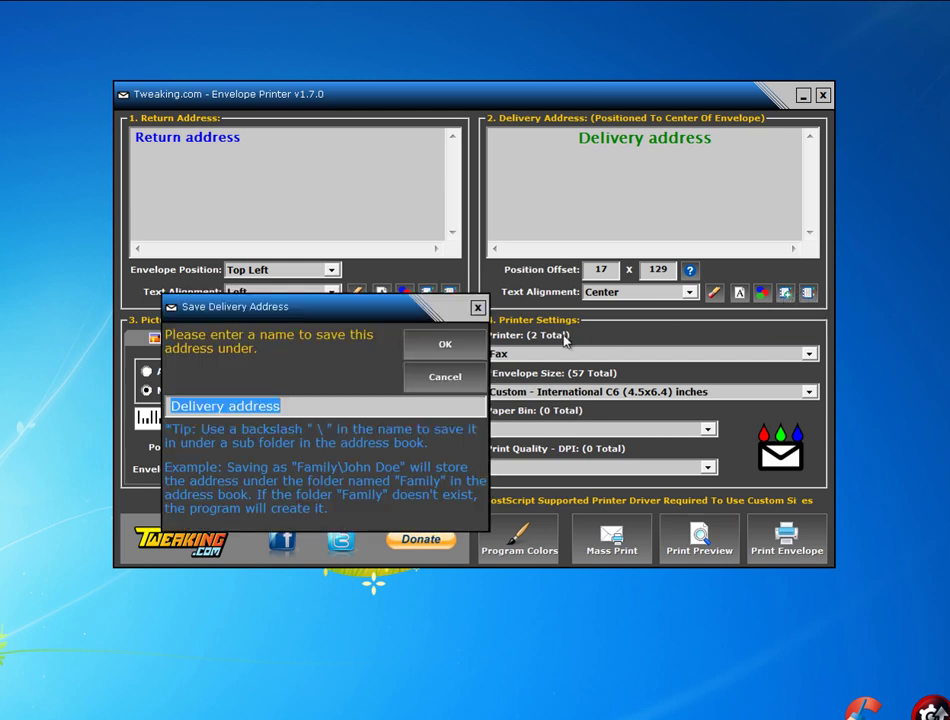
pyautogui.click(440, 351)
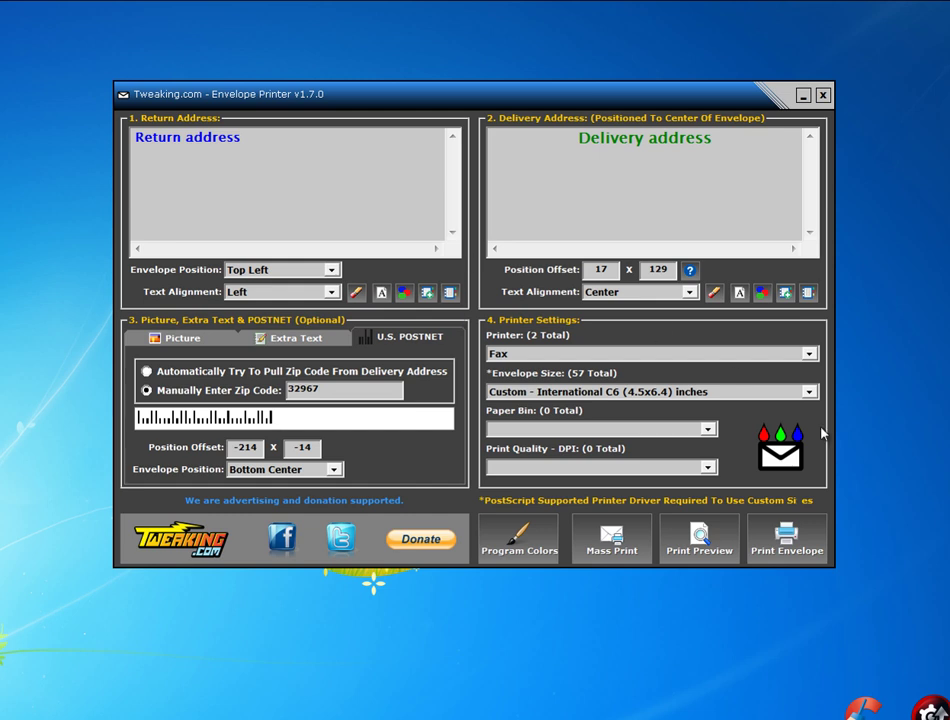
pyautogui.click(727, 392)
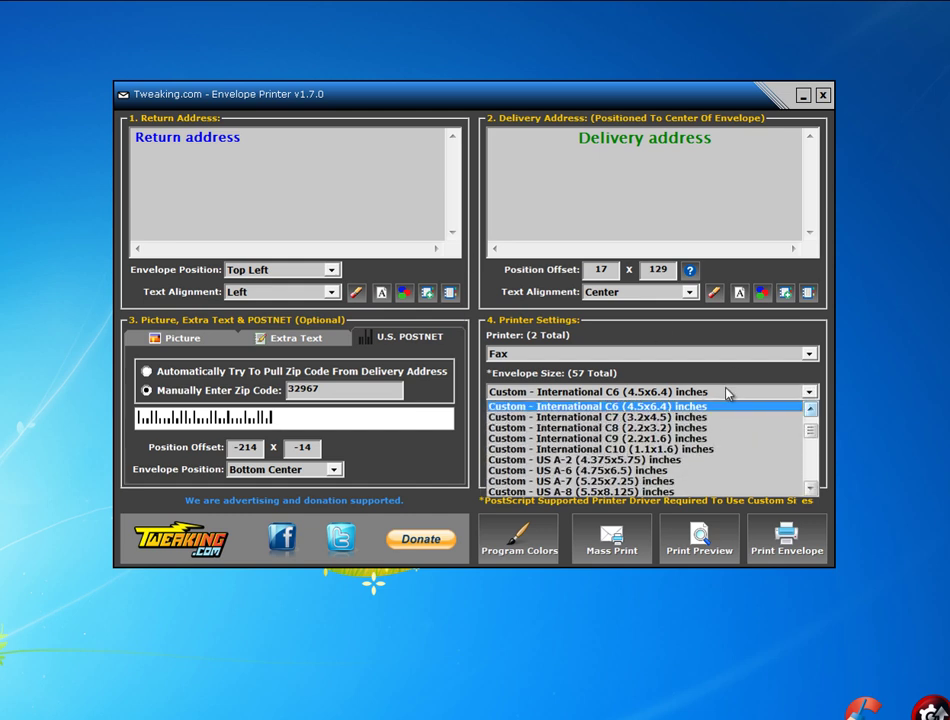
pyautogui.click(727, 392)
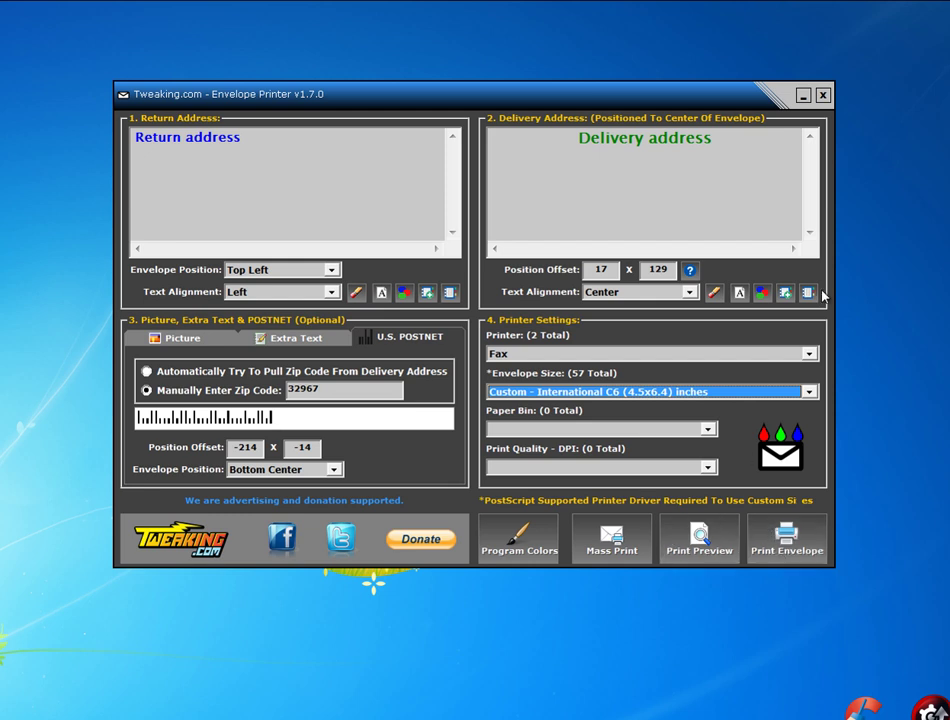
pyautogui.doubleClick(610, 219)
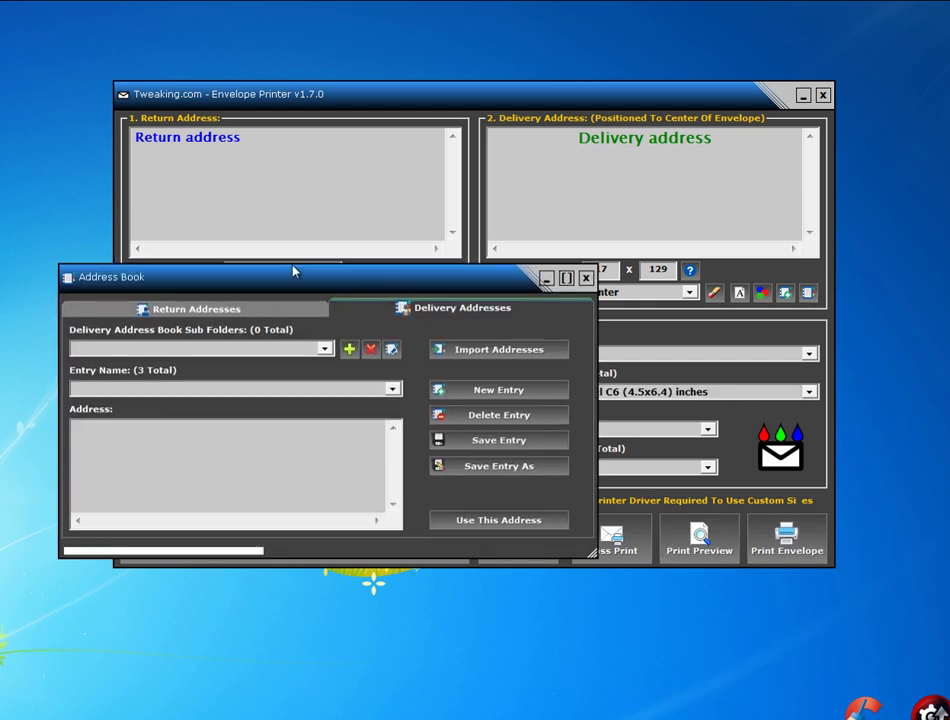
pyautogui.moveTo(290, 272); pyautogui.dragTo(396, 220)
pyautogui.click(396, 259)
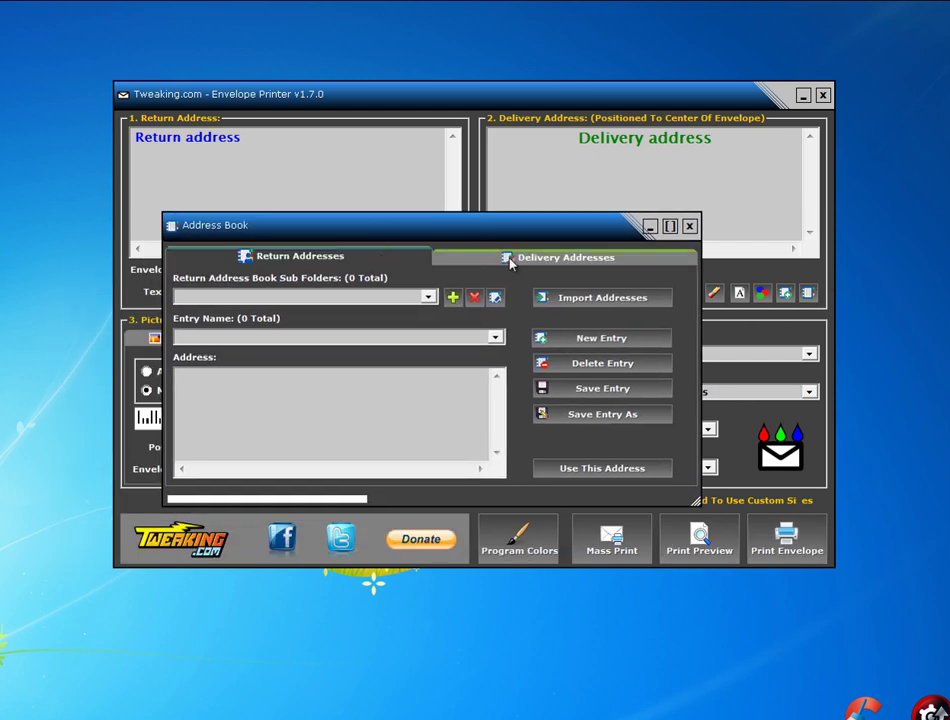
pyautogui.click(500, 257)
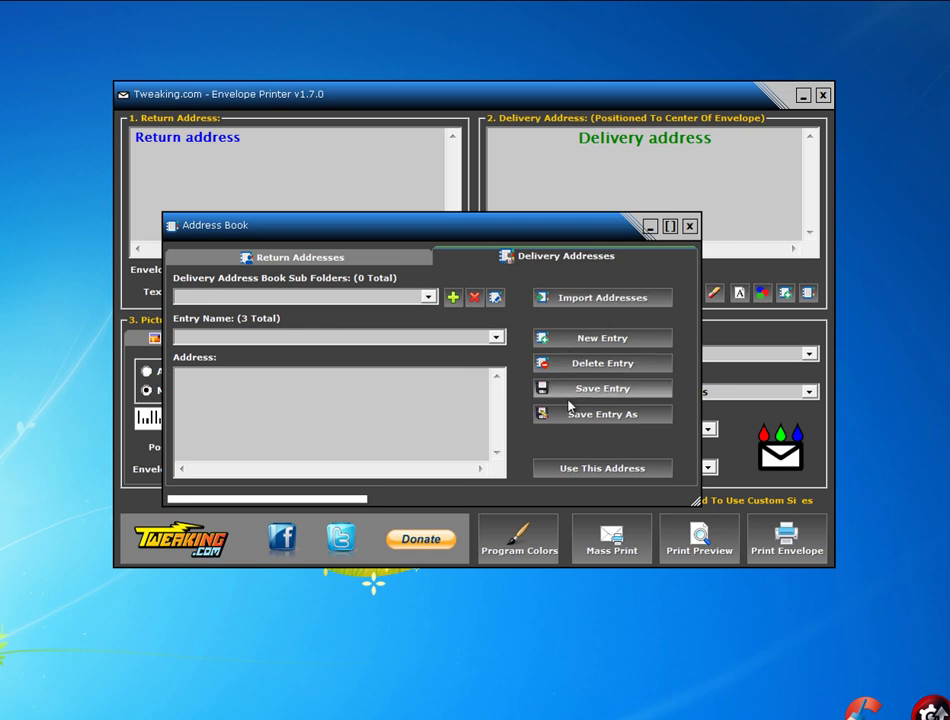
# Close the address book and browse the envelope sizes, keeping International C6
pyautogui.click(690, 226)
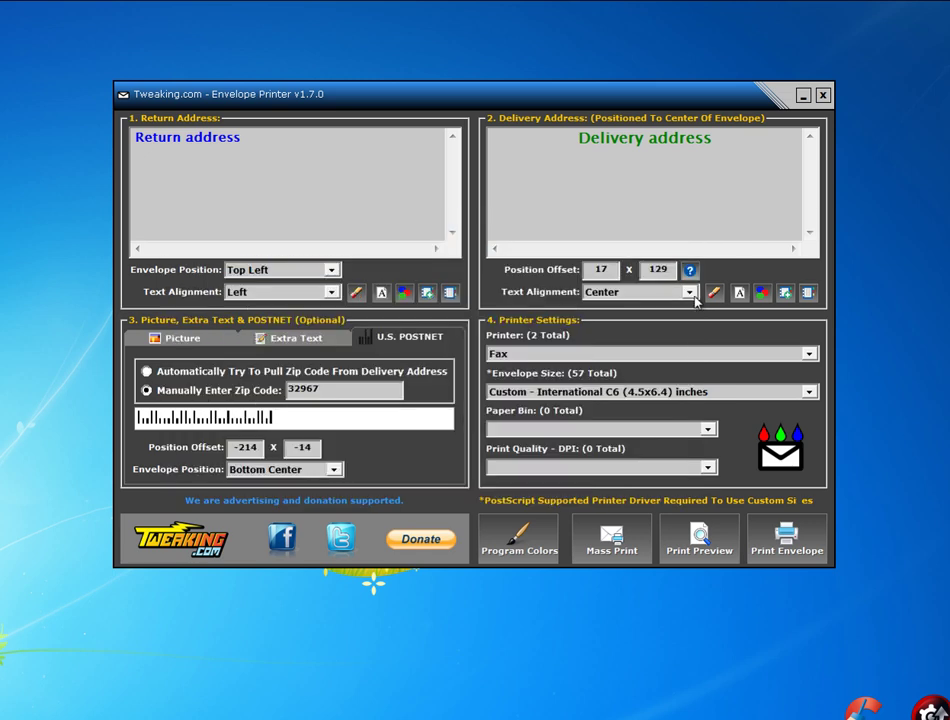
pyautogui.click(806, 391)
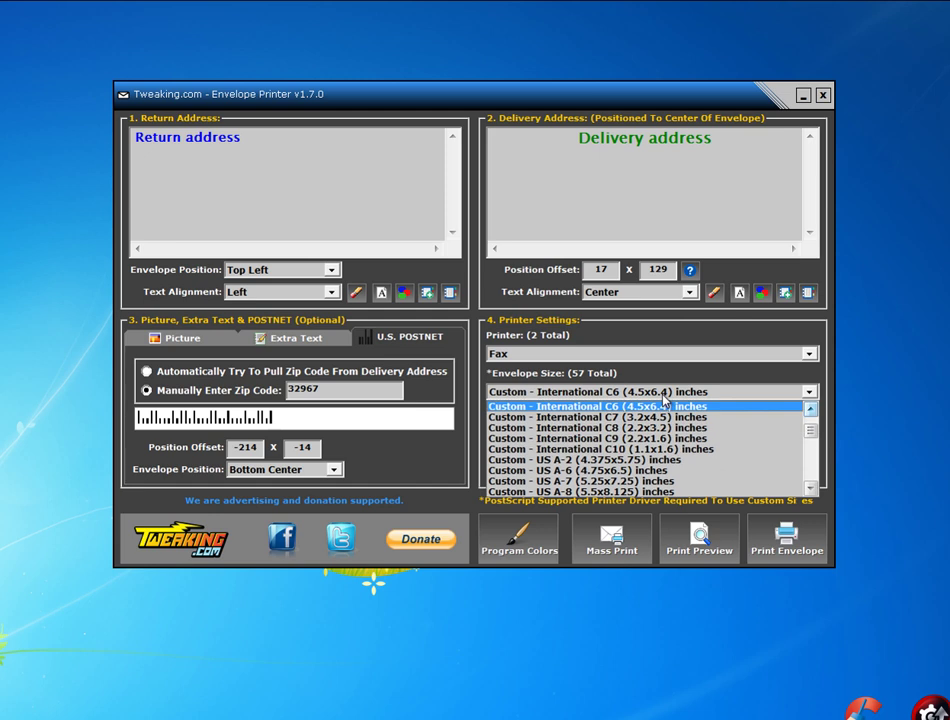
pyautogui.moveTo(810, 430)
pyautogui.mouseDown()
pyautogui.moveTo(810, 495)
pyautogui.moveTo(812, 413)
pyautogui.mouseUp()
pyautogui.scroll(-2, 812, 413)
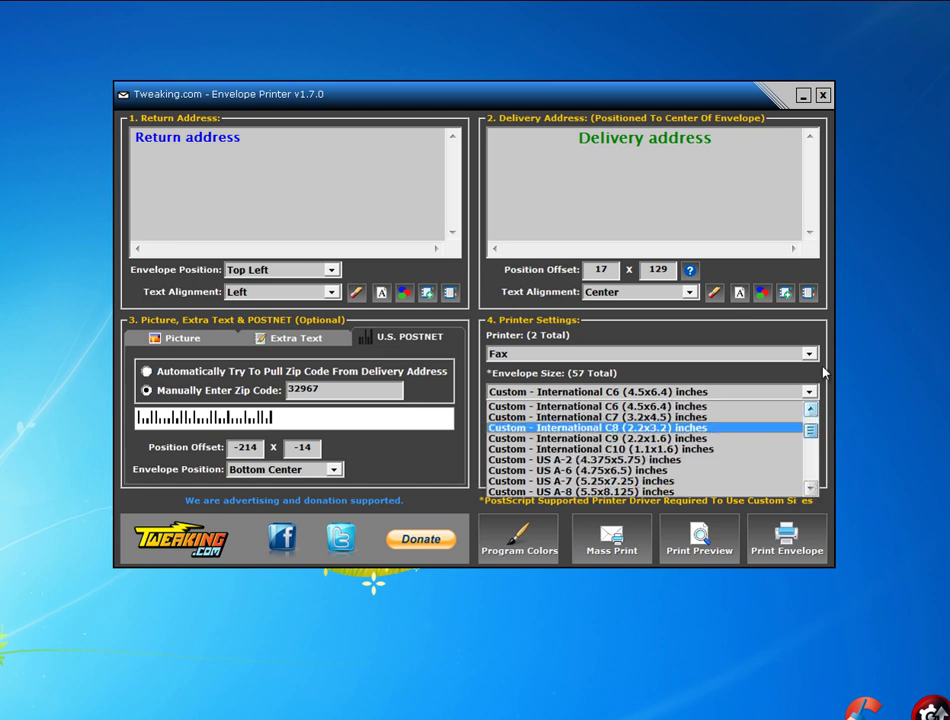
pyautogui.click(728, 357)
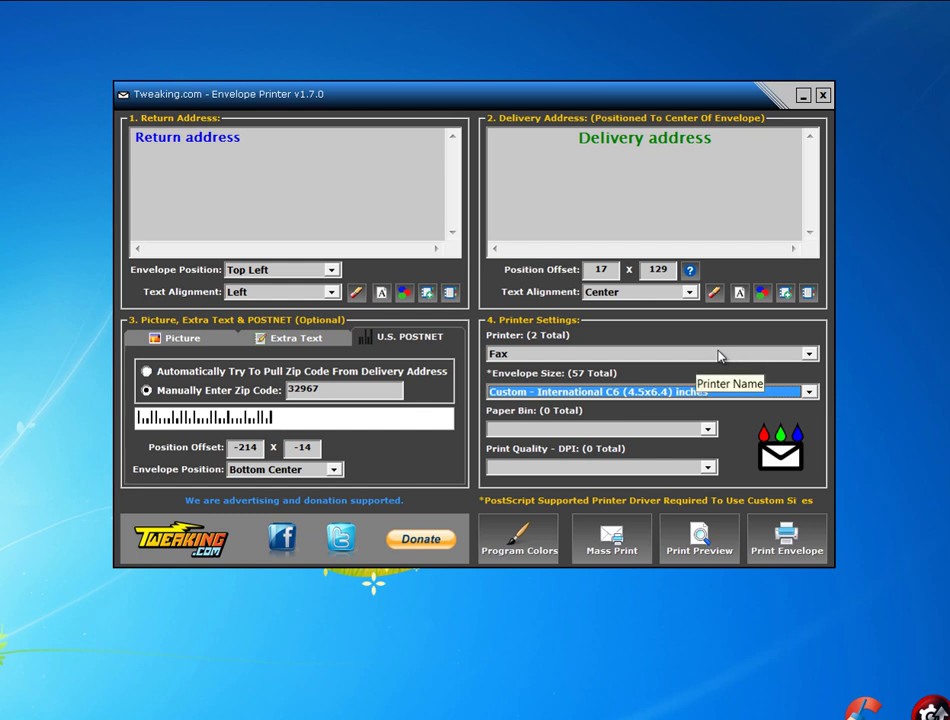
# Open the Edit Program Colors dialog, move it, and close it unchanged
pyautogui.click(519, 538)
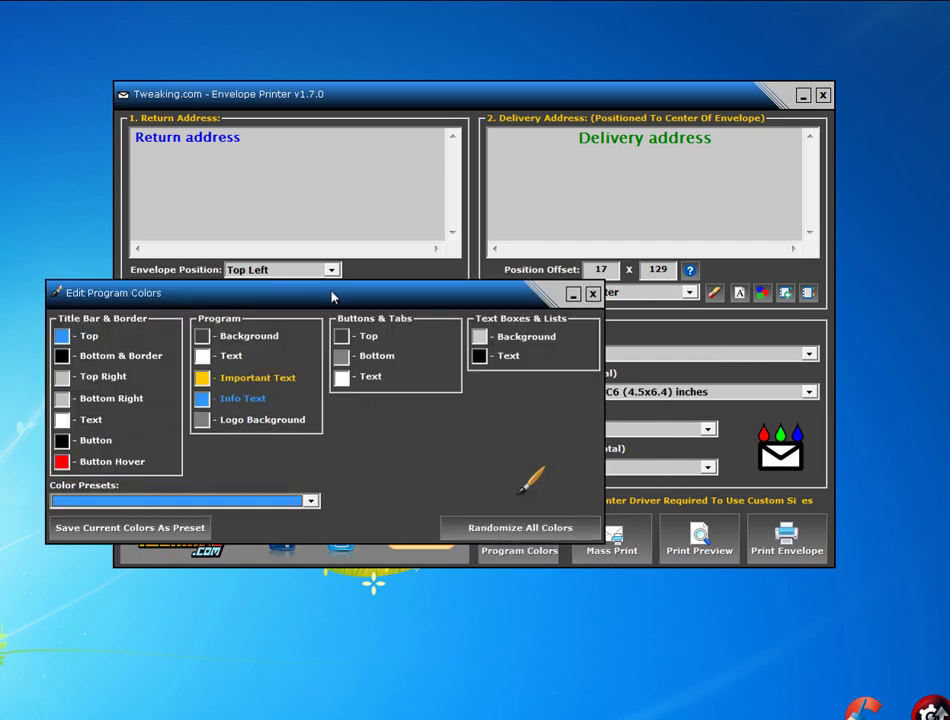
pyautogui.moveTo(333, 297); pyautogui.dragTo(493, 179)
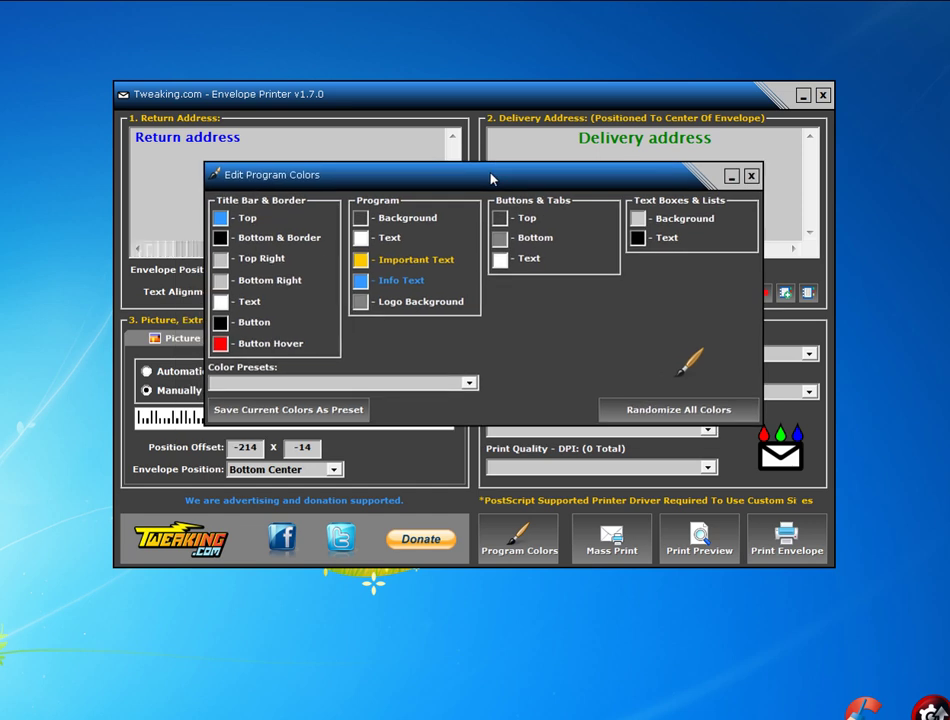
pyautogui.click(752, 177)
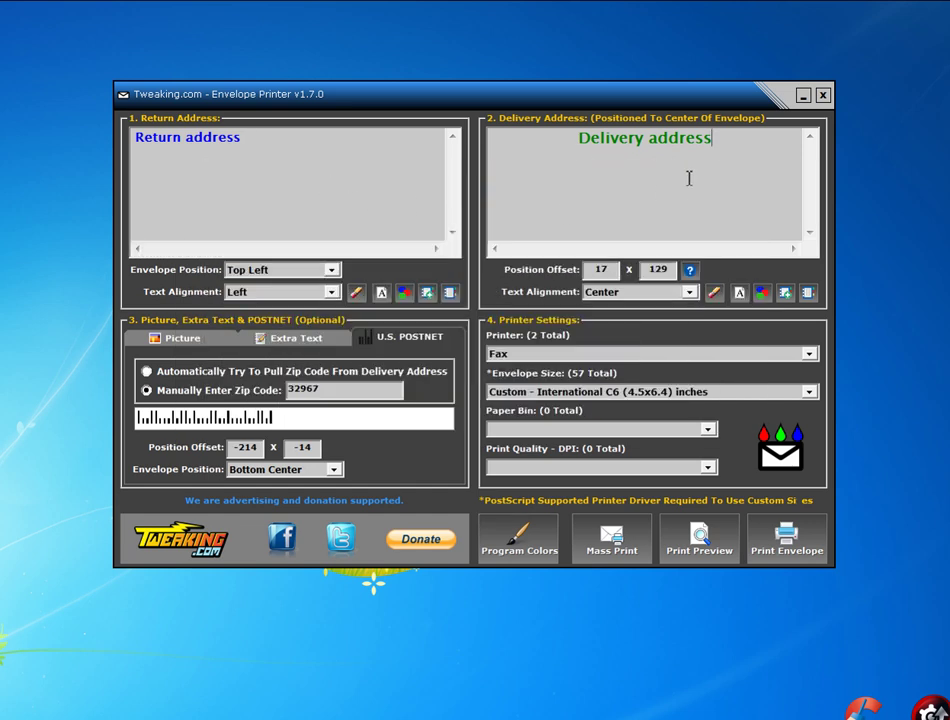
# Browse the Picture, Barcode and Extra Text tabs, ending on Picture with the MajorGeeks badge
pyautogui.click(190, 339)
pyautogui.click(445, 340)
pyautogui.click(272, 338)
pyautogui.click(200, 339)
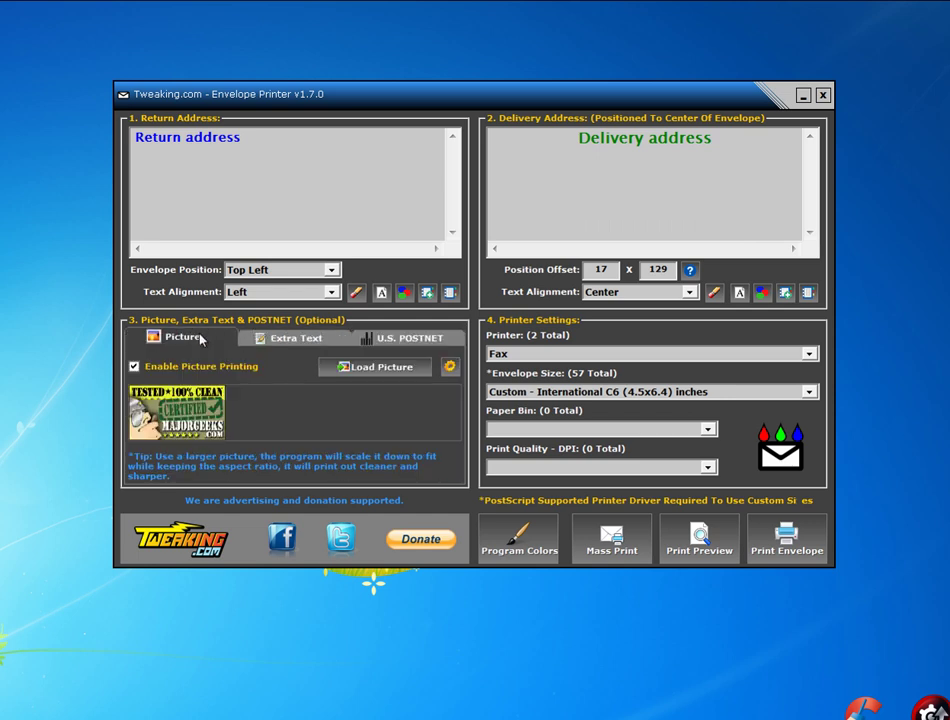